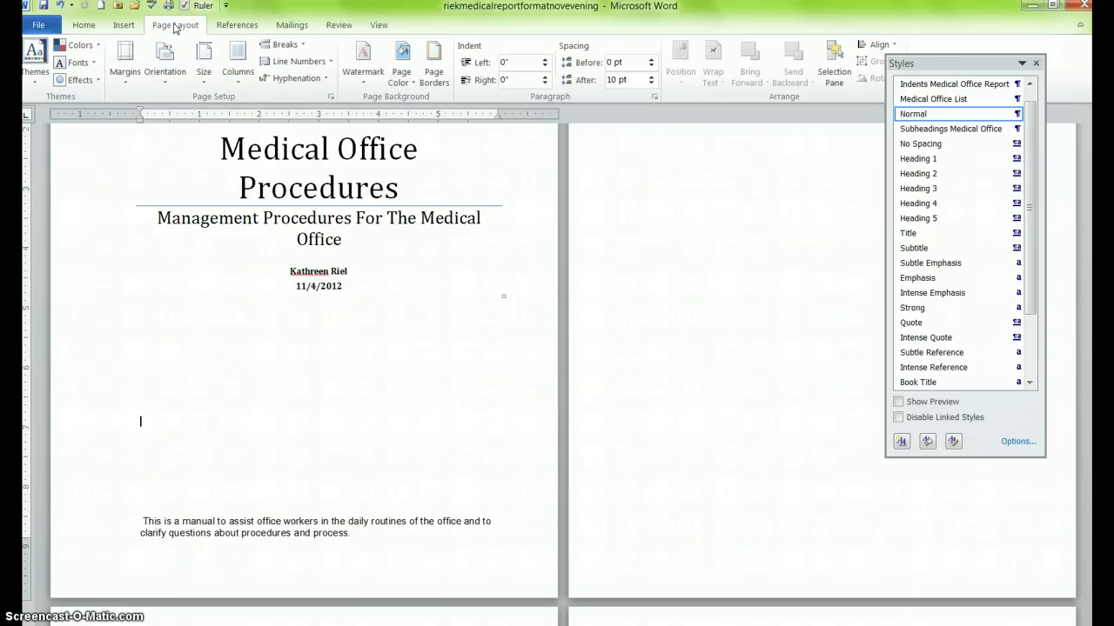
pyautogui.click(301, 48)
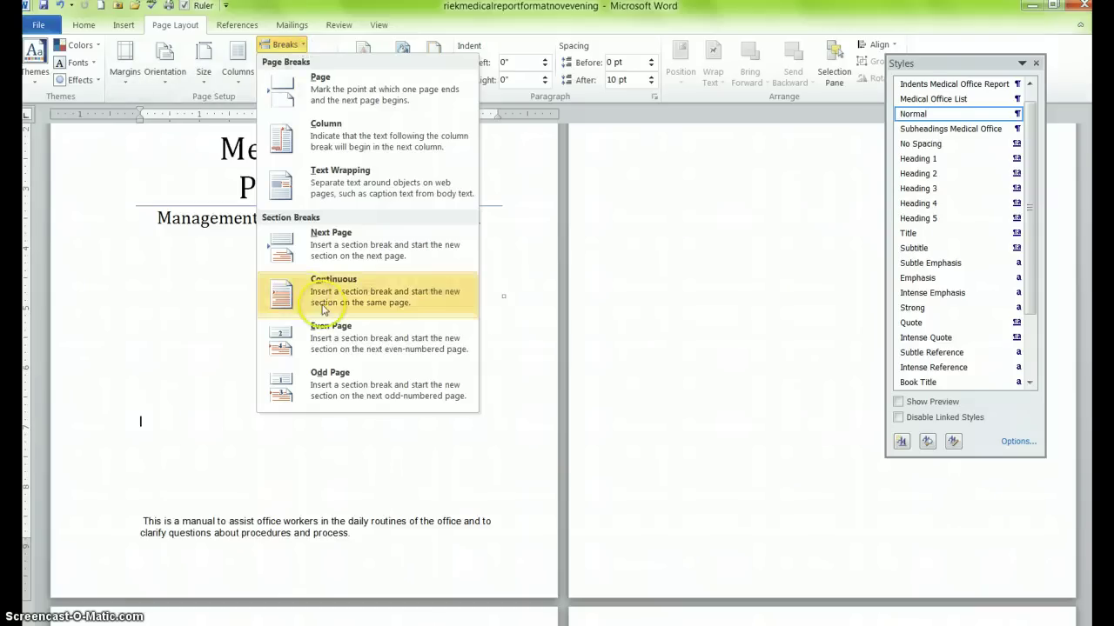
pyautogui.click(349, 306)
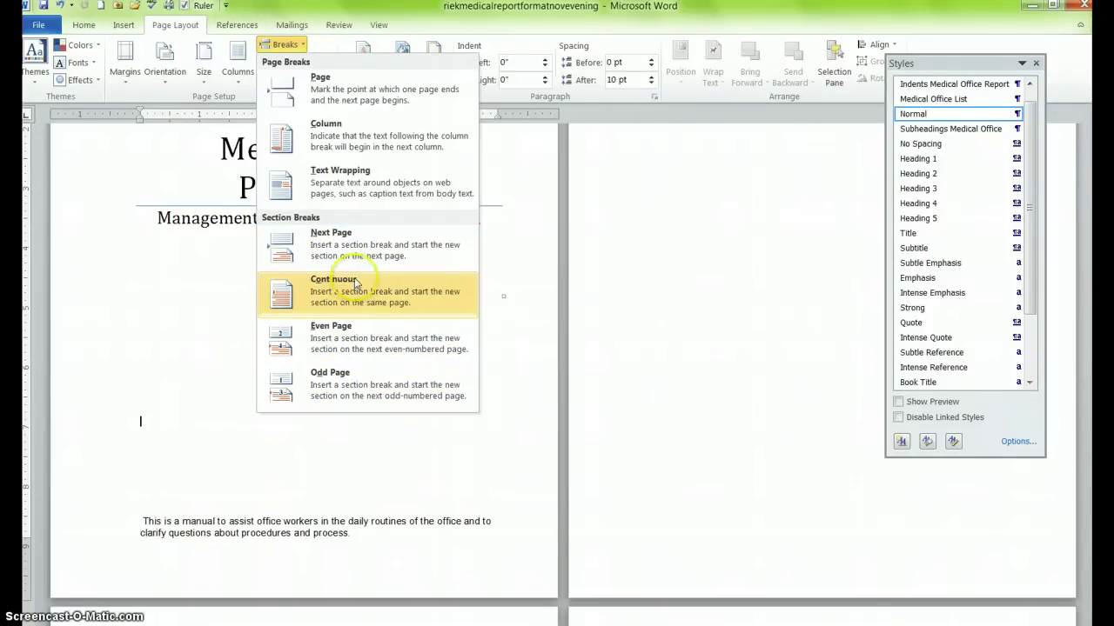
pyautogui.click(355, 254)
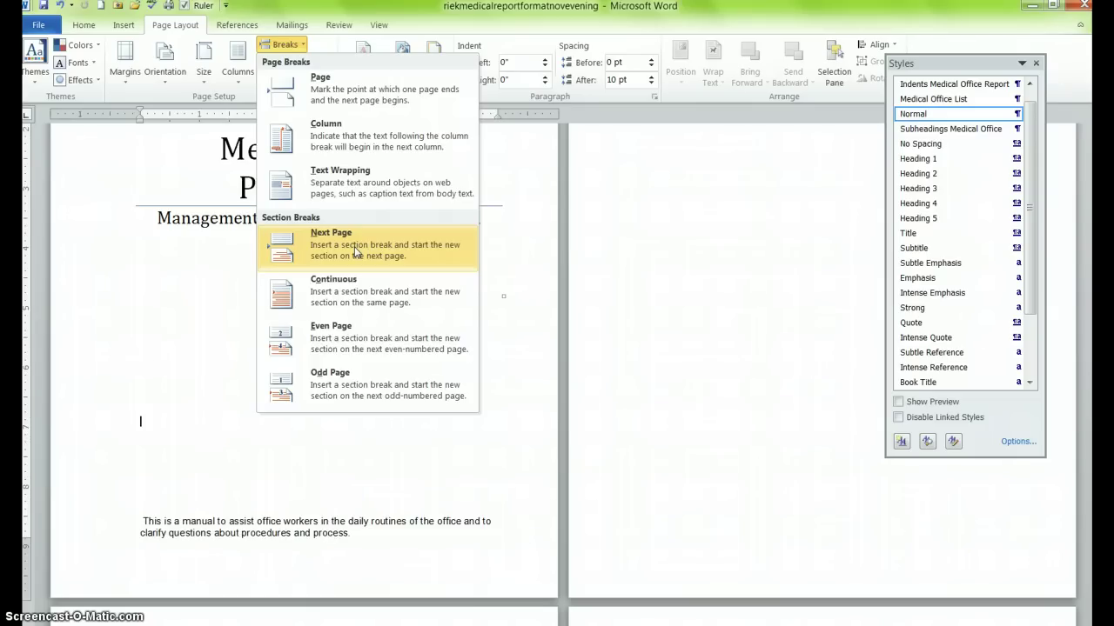
pyautogui.click(366, 257)
pyautogui.click(342, 282)
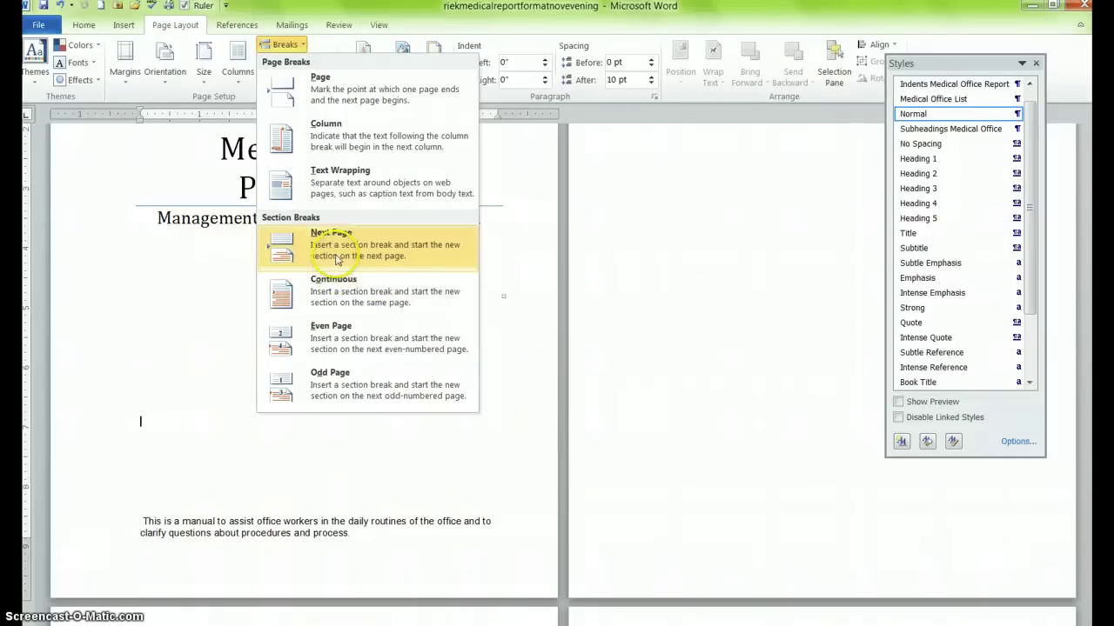
pyautogui.click(519, 341)
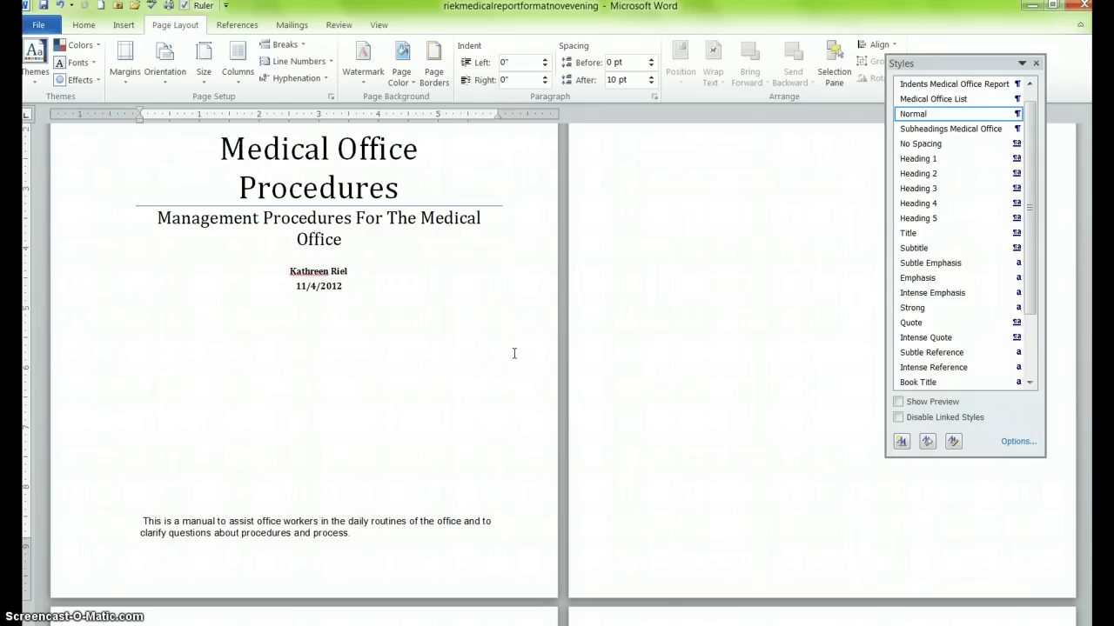
# Insert a Next Page section break below the title block on the cover page
pyautogui.scroll(-3, 514, 353)
pyautogui.click(500, 355)
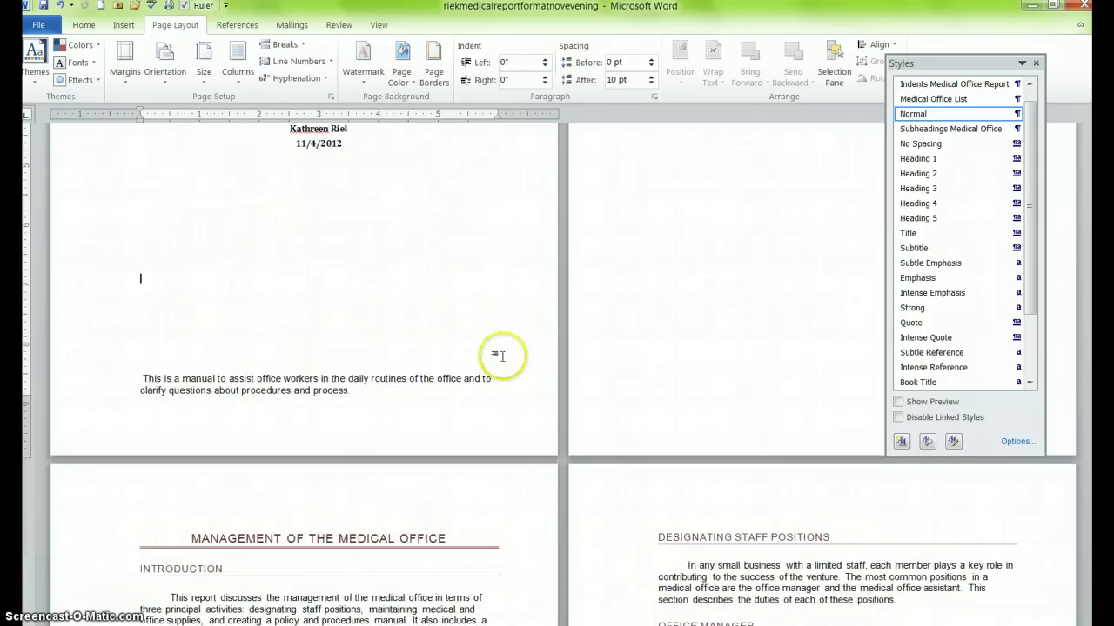
pyautogui.scroll(3, 500, 355)
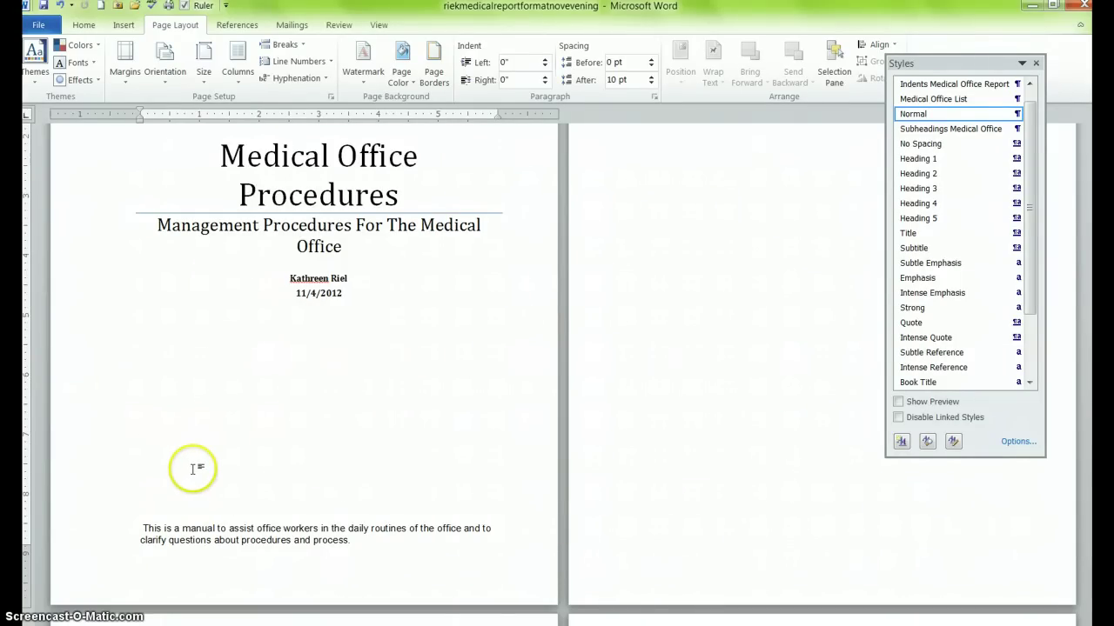
pyautogui.click(287, 44)
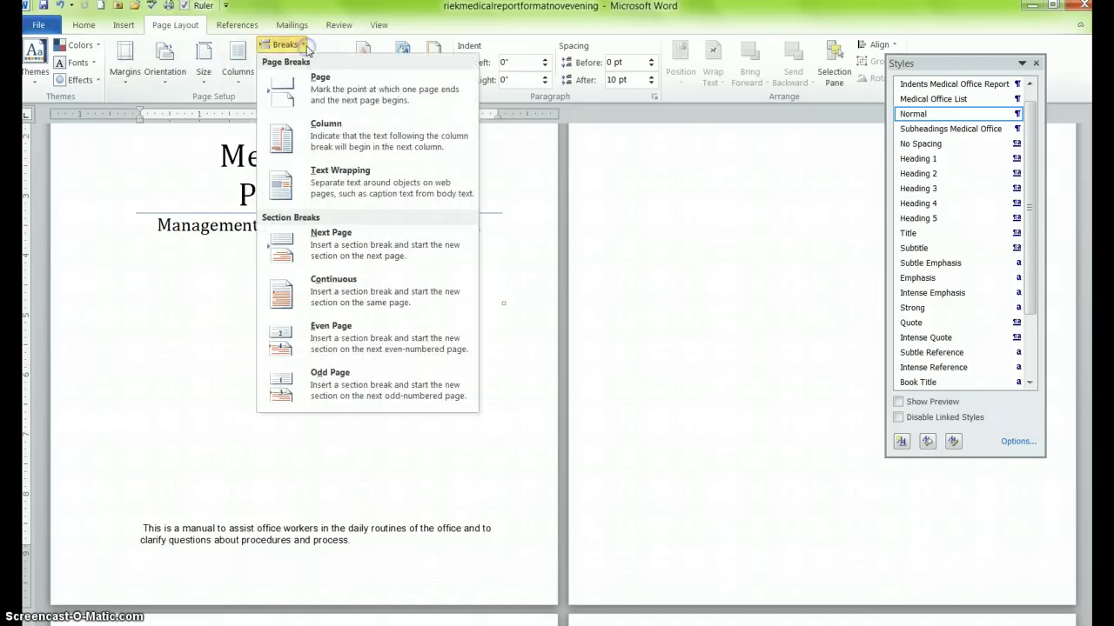
pyautogui.click(355, 252)
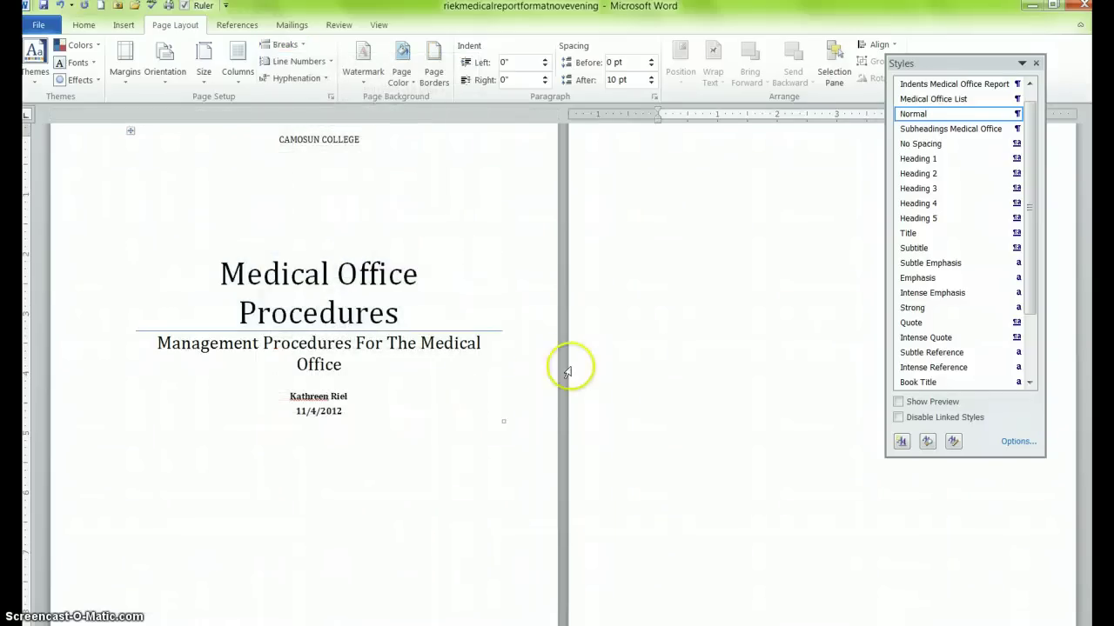
pyautogui.scroll(-3, 567, 368)
pyautogui.scroll(4, 570, 380)
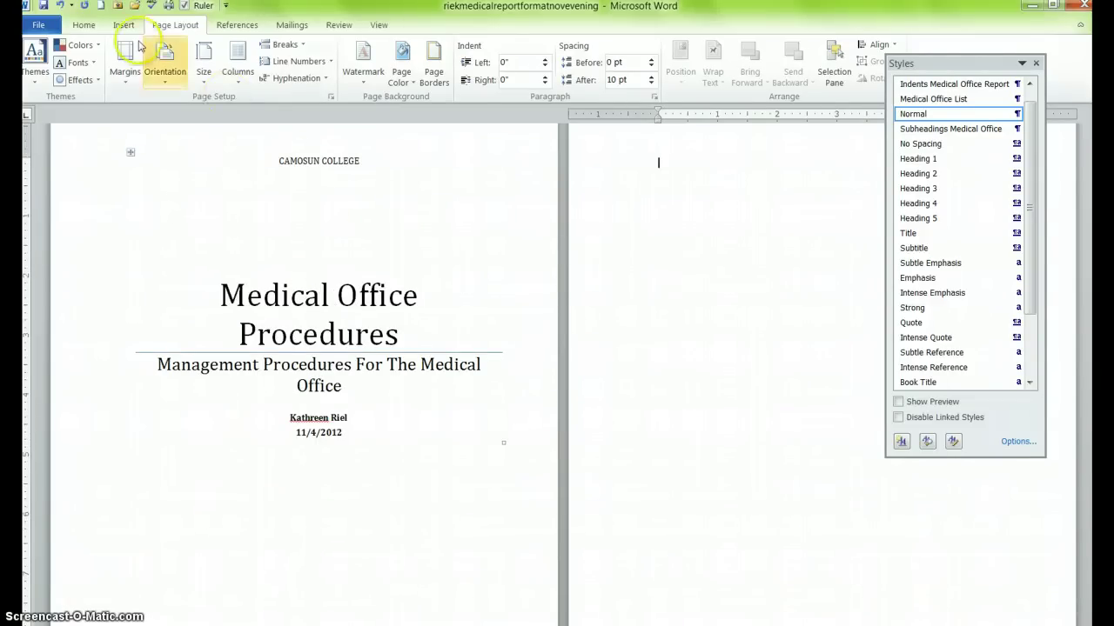
# Show the paragraph marks and hidden formatting symbols, and check the breaks on the first two pages
pyautogui.click(85, 25)
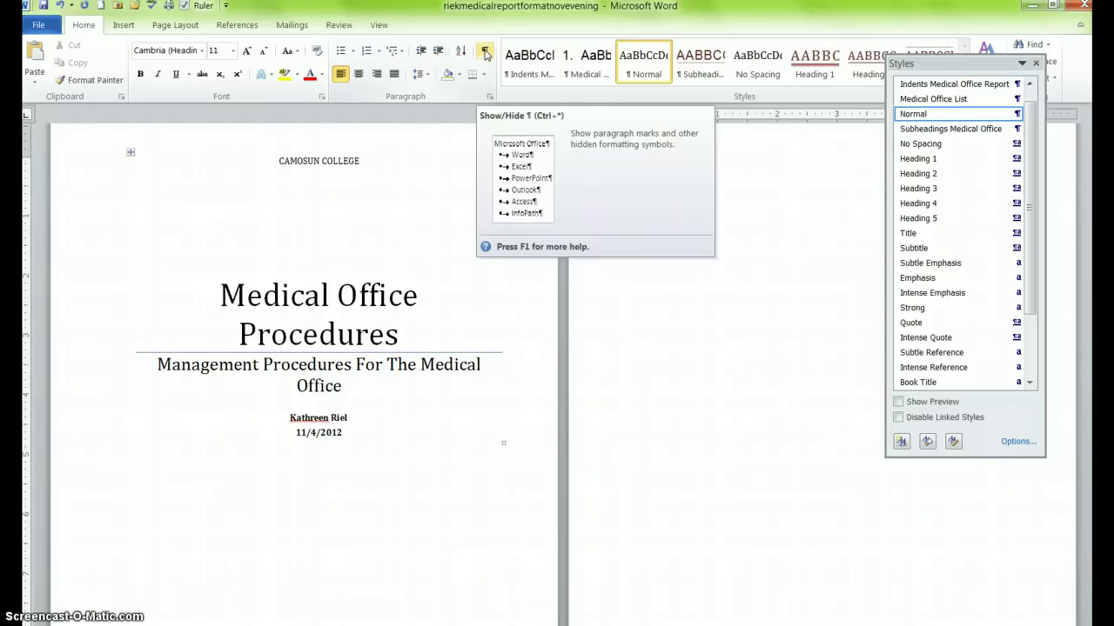
pyautogui.click(485, 54)
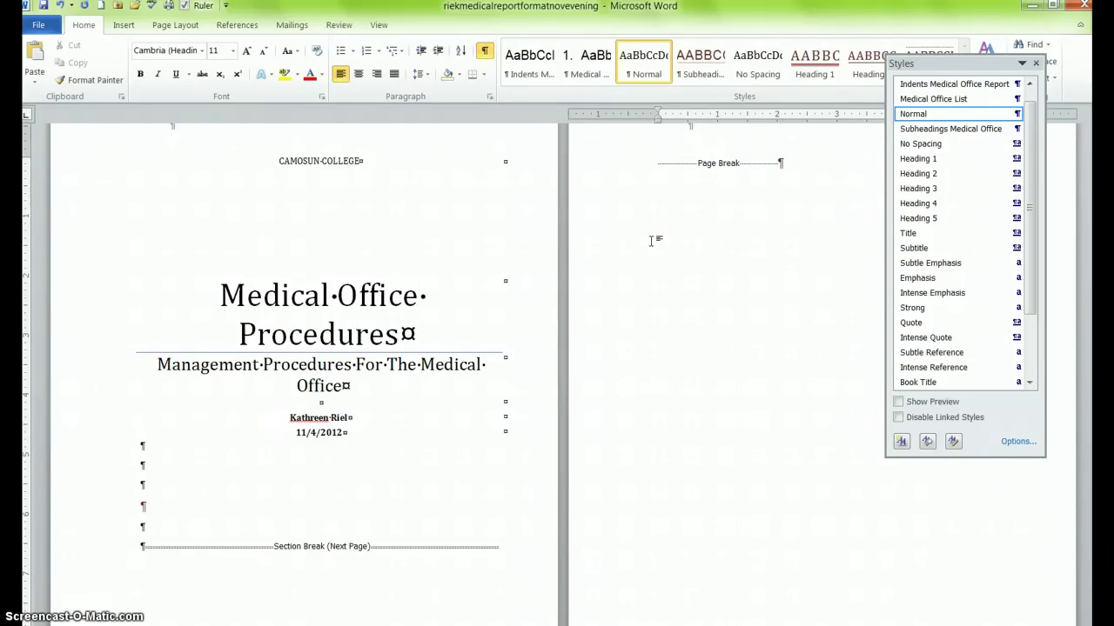
pyautogui.scroll(-3, 635, 248)
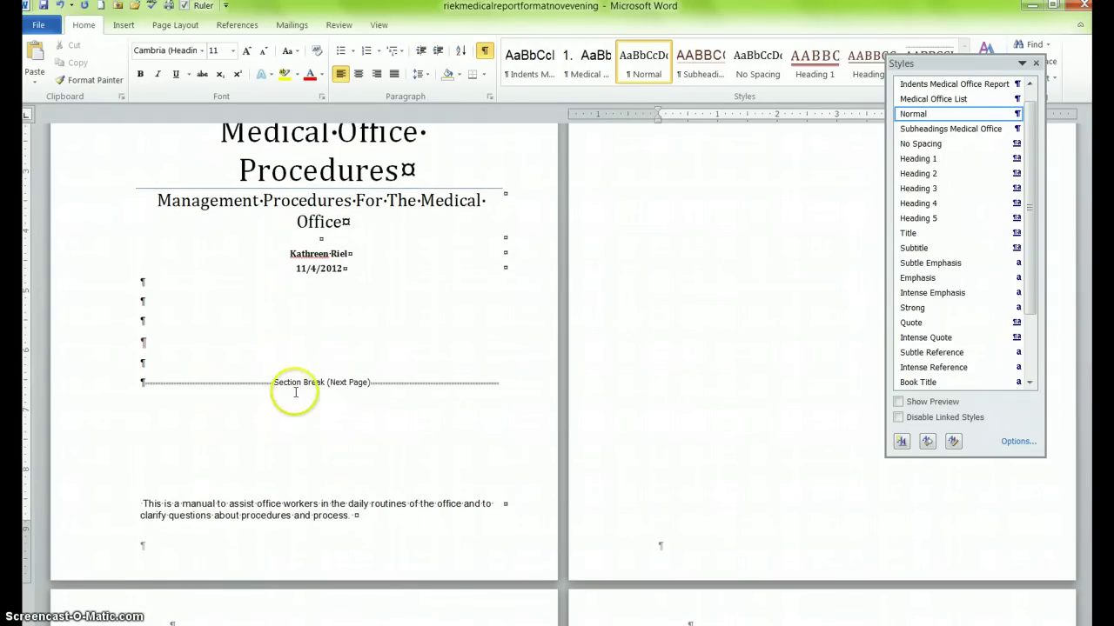
pyautogui.scroll(3, 675, 444)
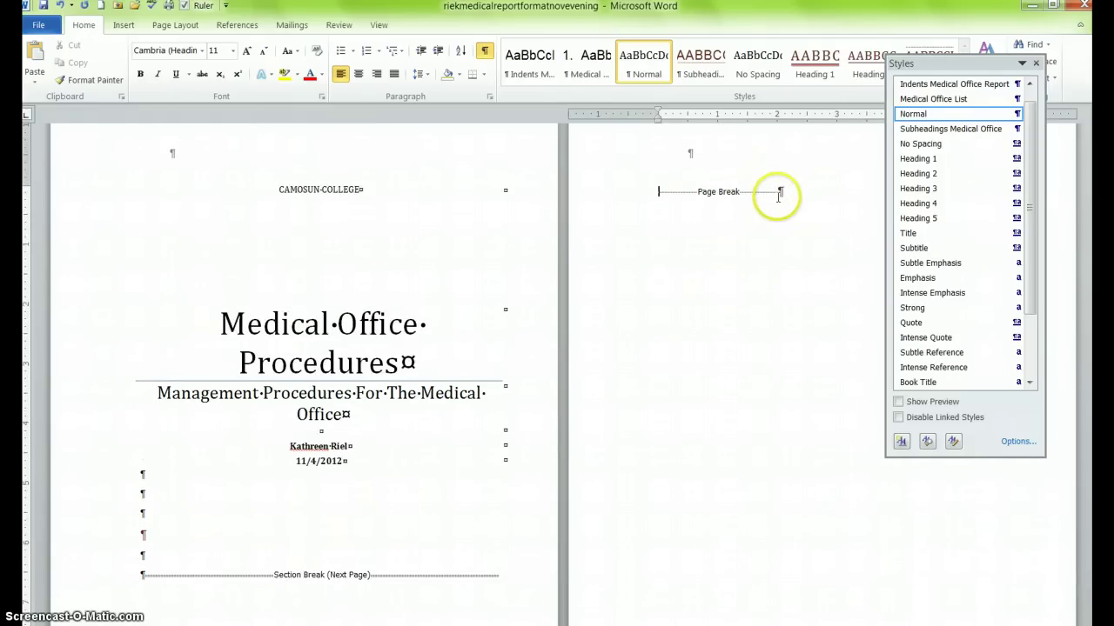
# Insert a Next Page section break directly after the page break on the second page
pyautogui.click(780, 191)
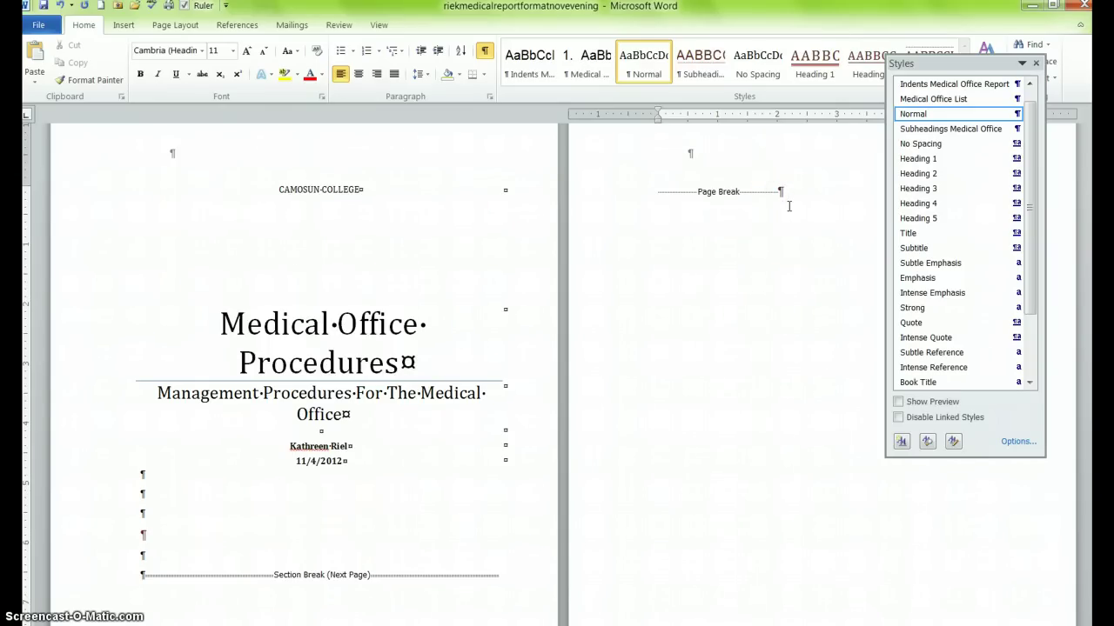
pyautogui.click(170, 26)
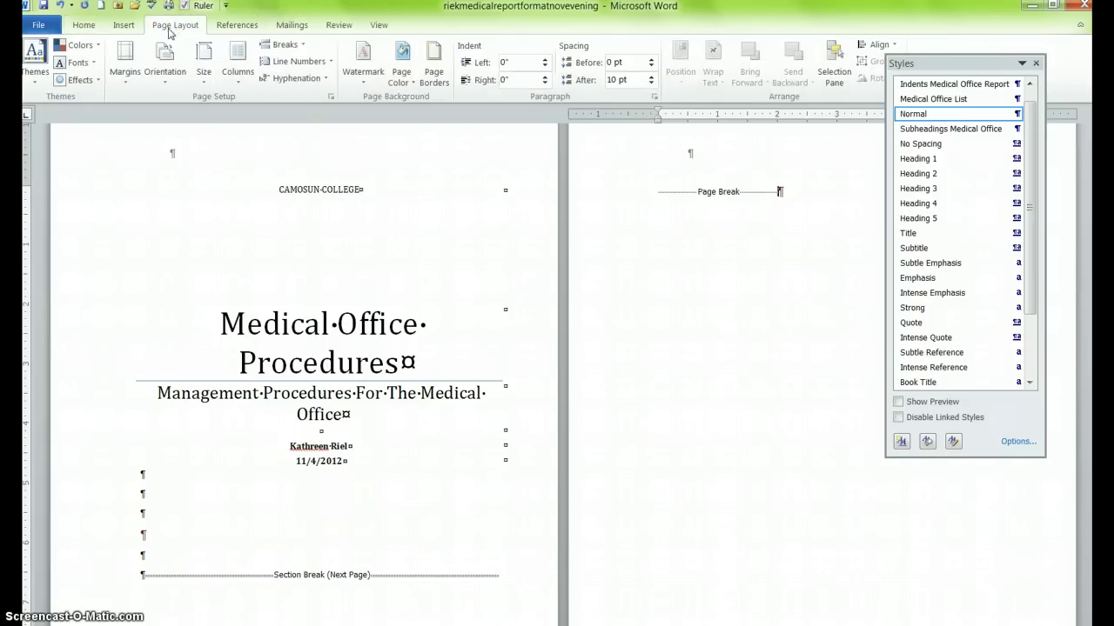
pyautogui.click(303, 46)
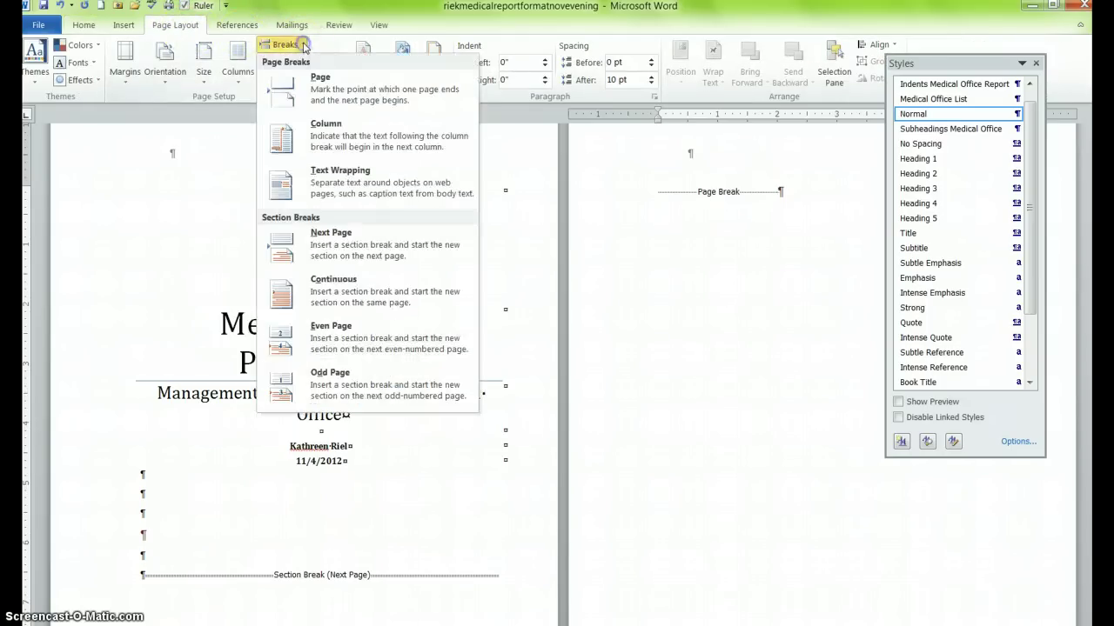
pyautogui.click(306, 246)
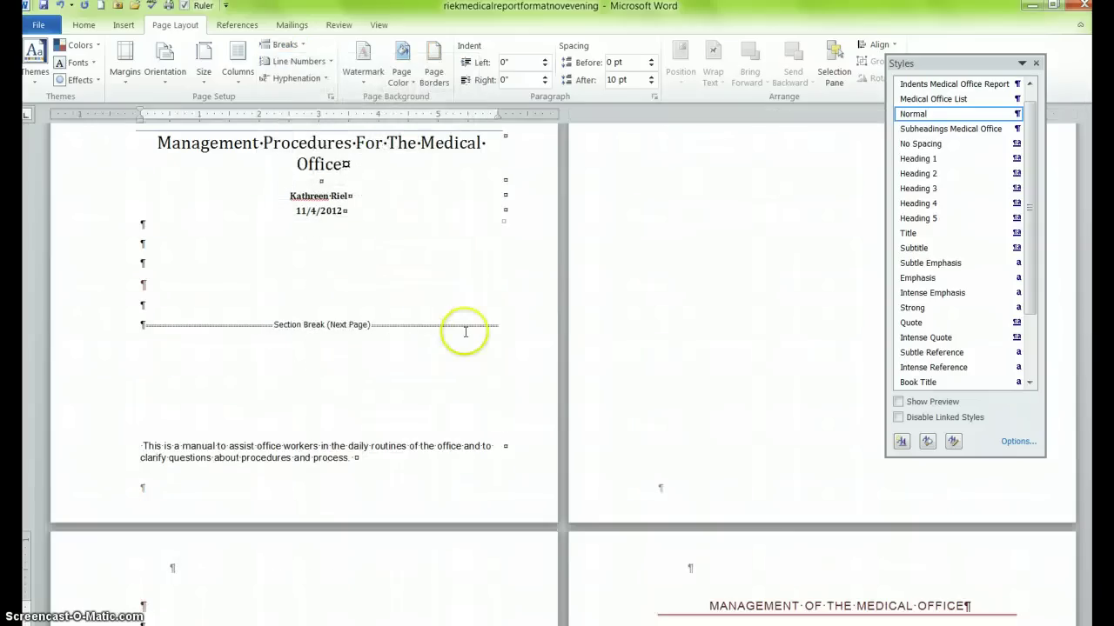
# Insert a Next Page section break at the end of the Manual Format paragraph, after "specific sections."
pyautogui.scroll(-8, 451, 341)
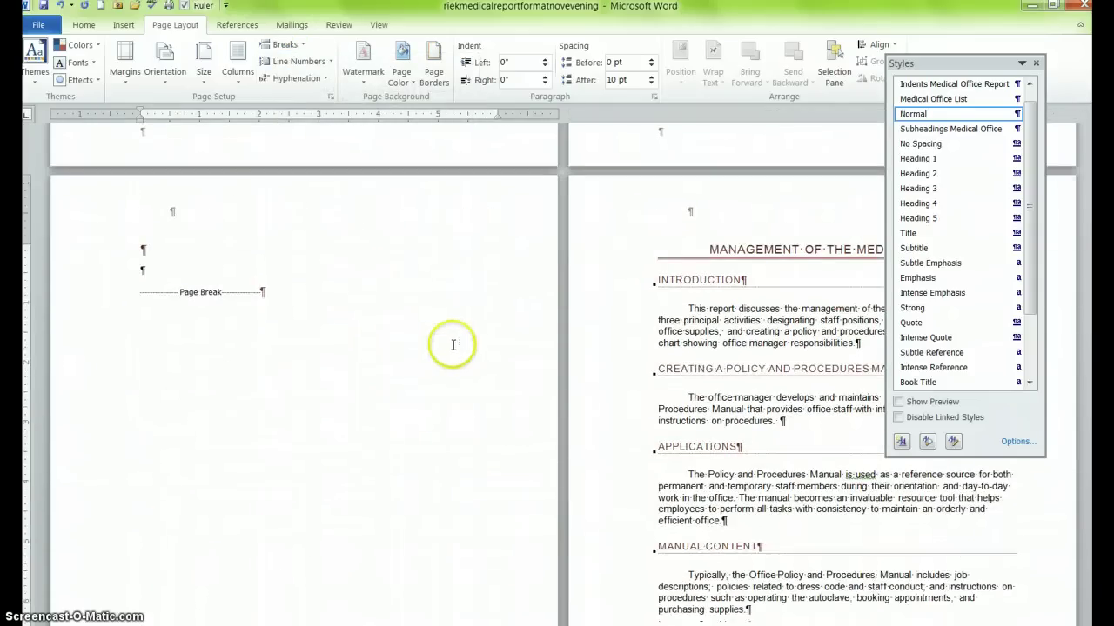
pyautogui.scroll(-3, 453, 344)
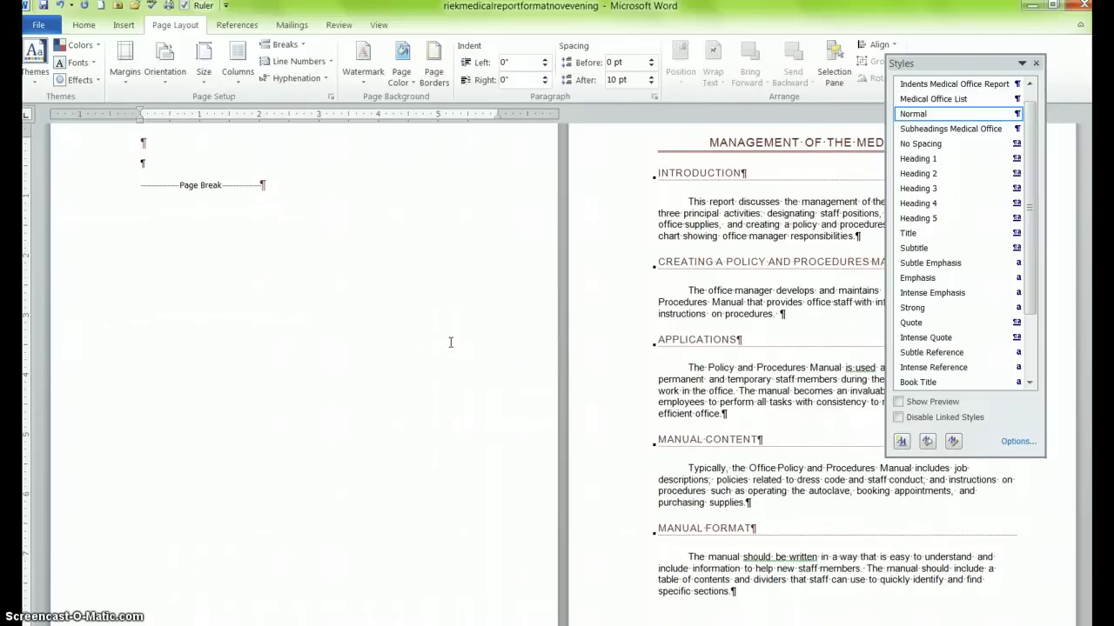
pyautogui.click(451, 337)
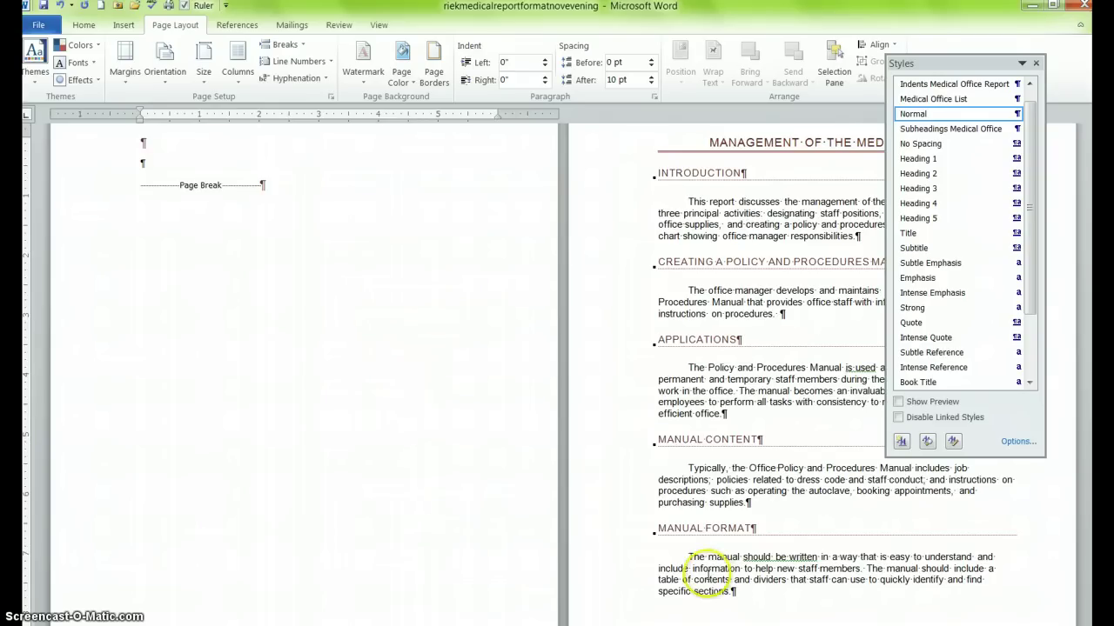
pyautogui.scroll(-3, 702, 574)
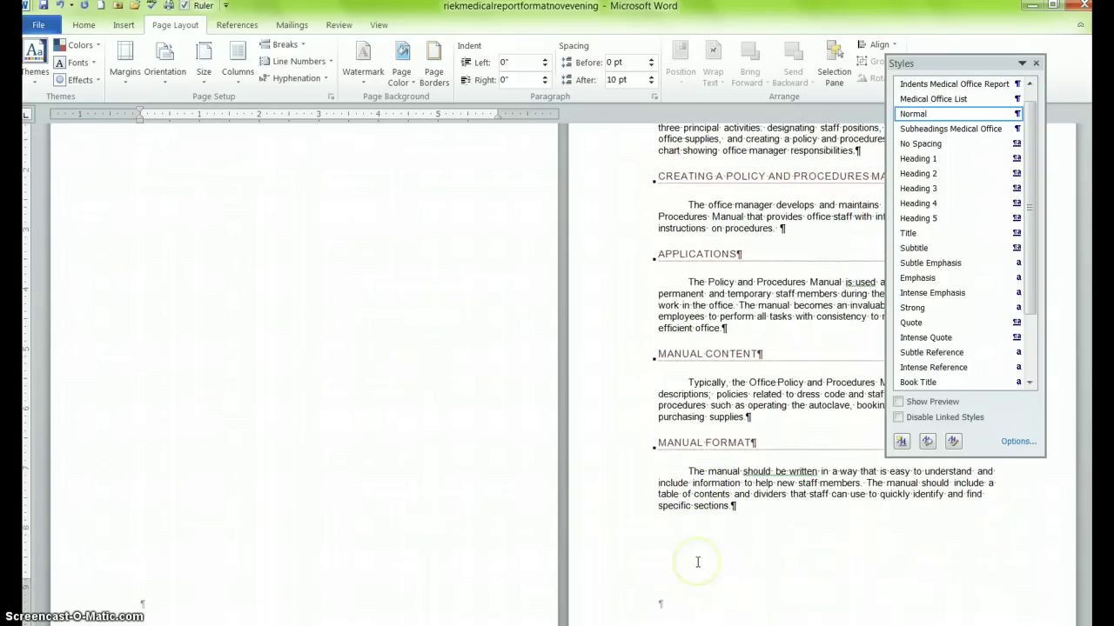
pyautogui.scroll(-2, 697, 563)
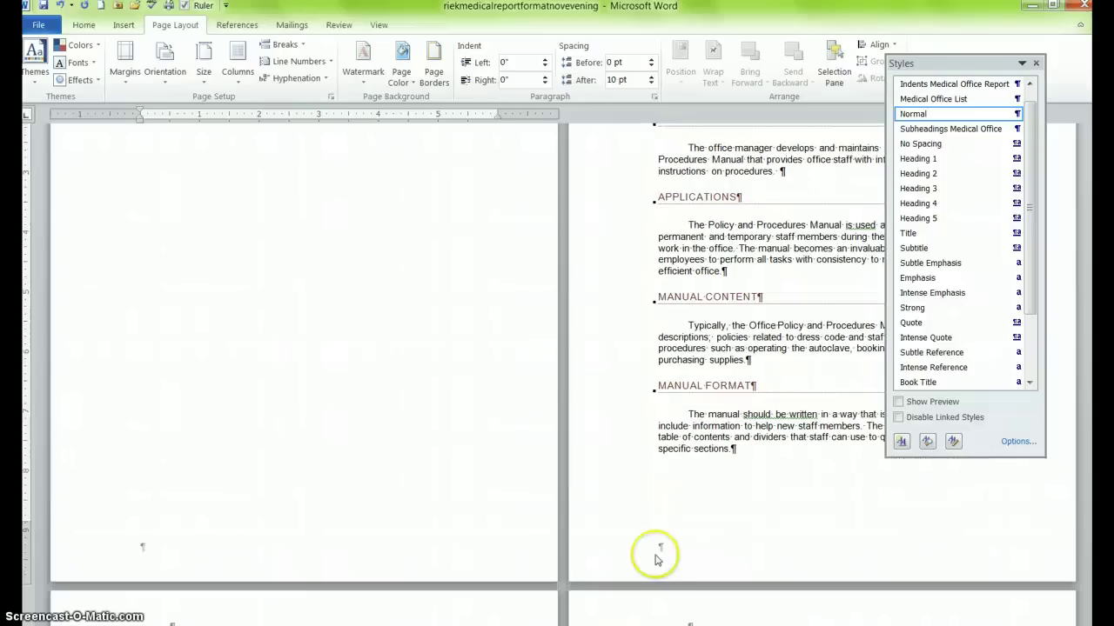
pyautogui.scroll(9, 706, 467)
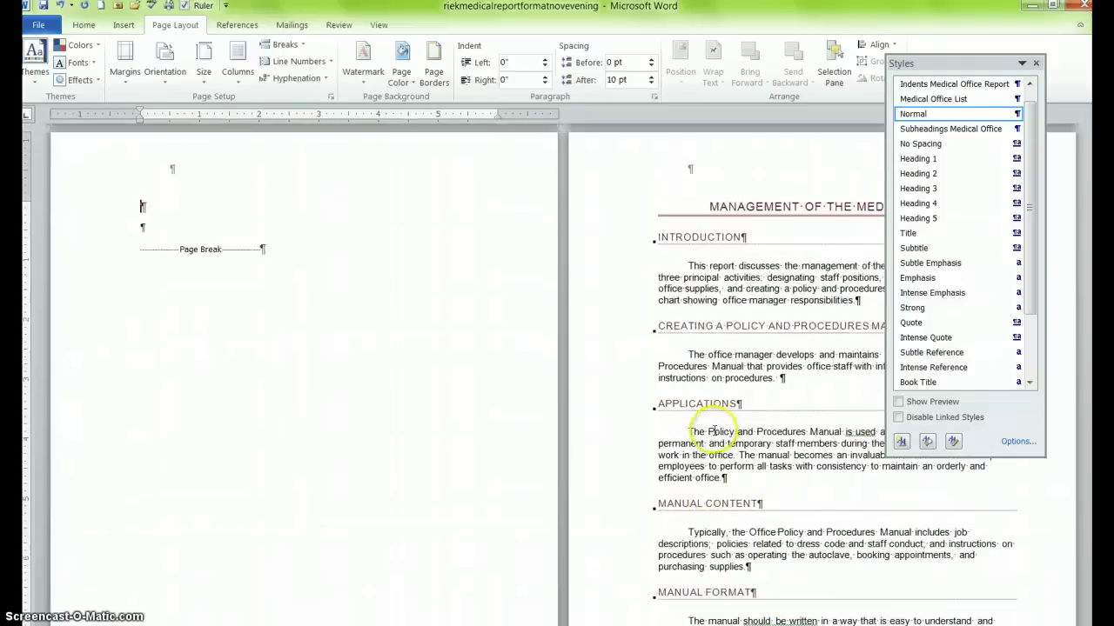
pyautogui.scroll(-12, 668, 417)
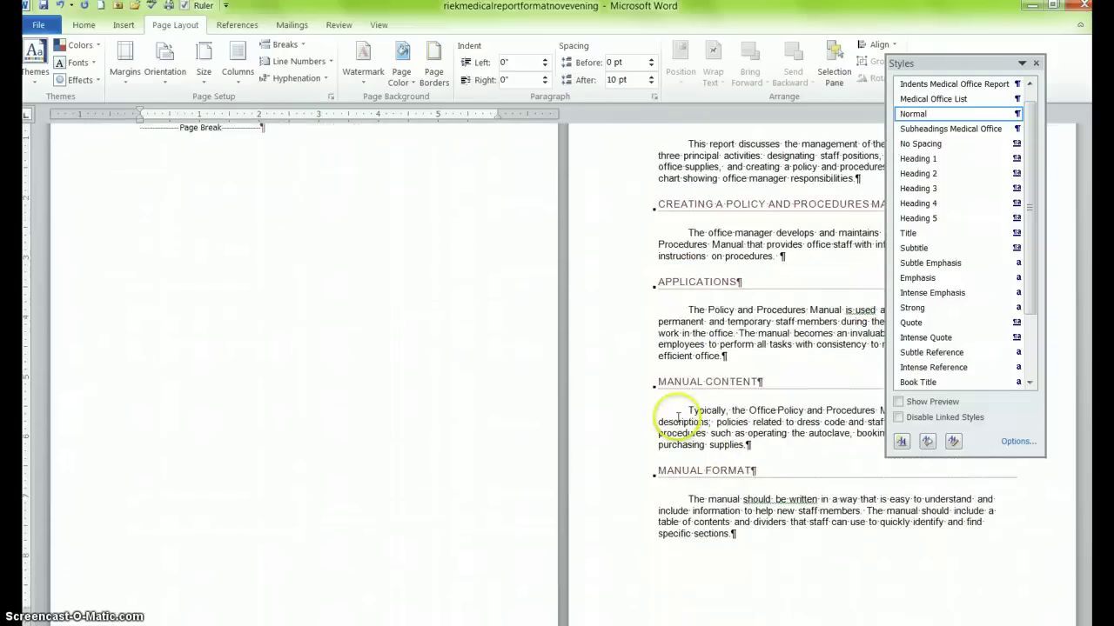
pyautogui.scroll(-1, 295, 579)
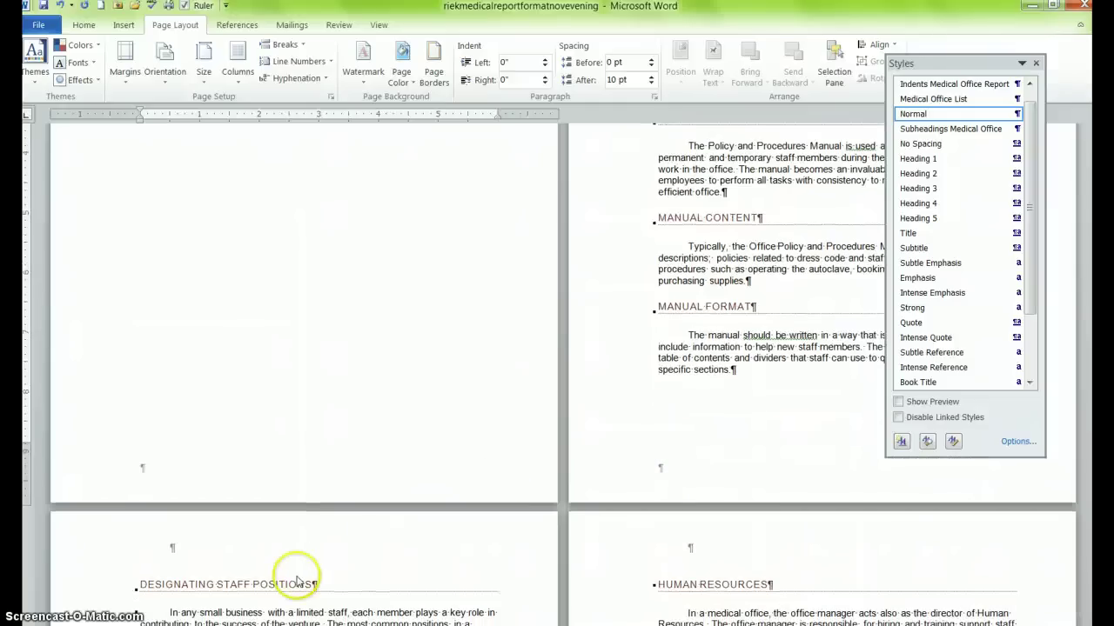
pyautogui.click(733, 371)
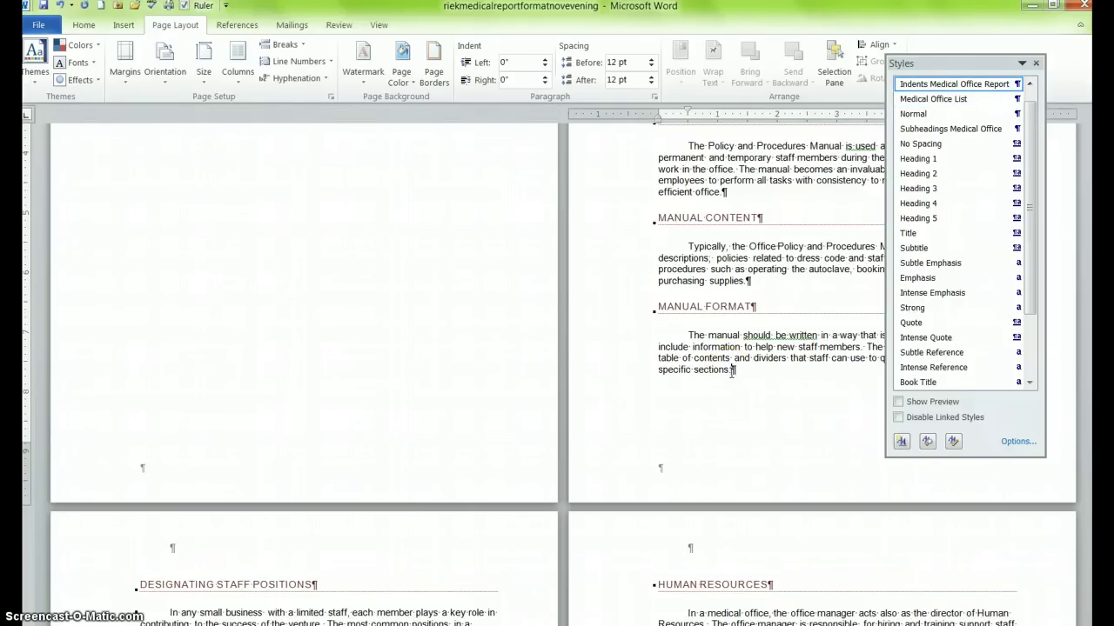
pyautogui.click(293, 45)
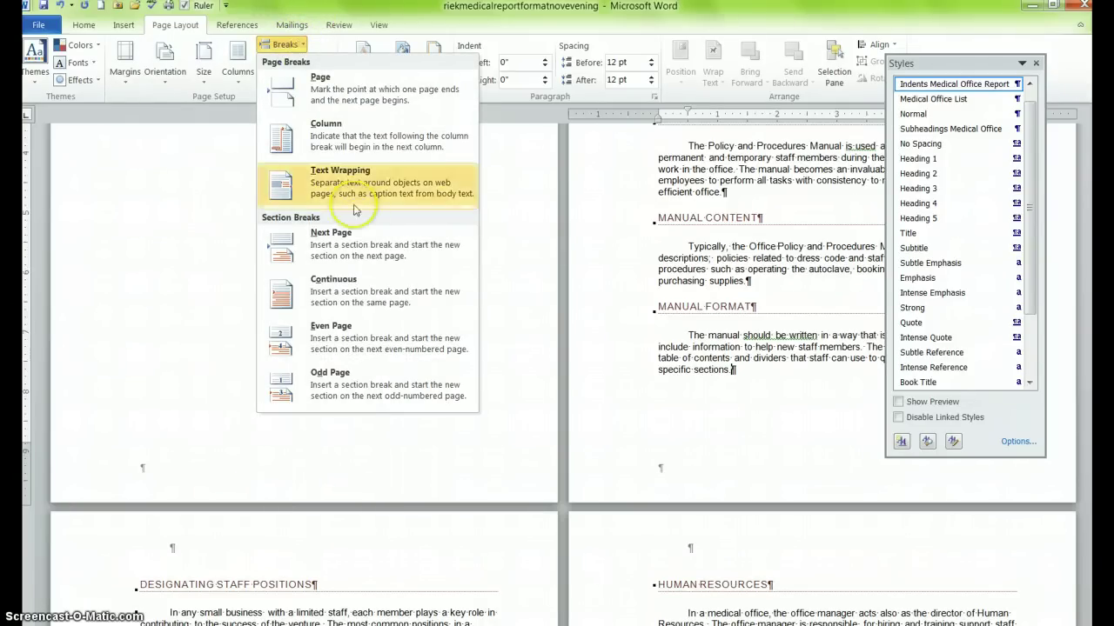
pyautogui.click(367, 248)
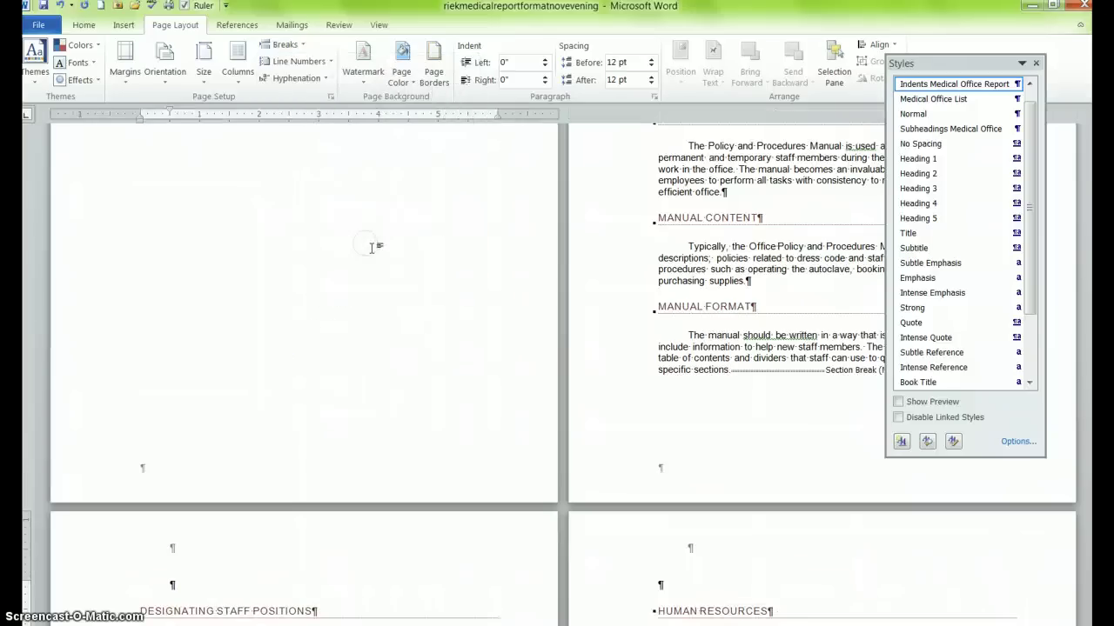
# Close the Styles pane and look over the section breaks back to the cover page
pyautogui.scroll(-3, 374, 244)
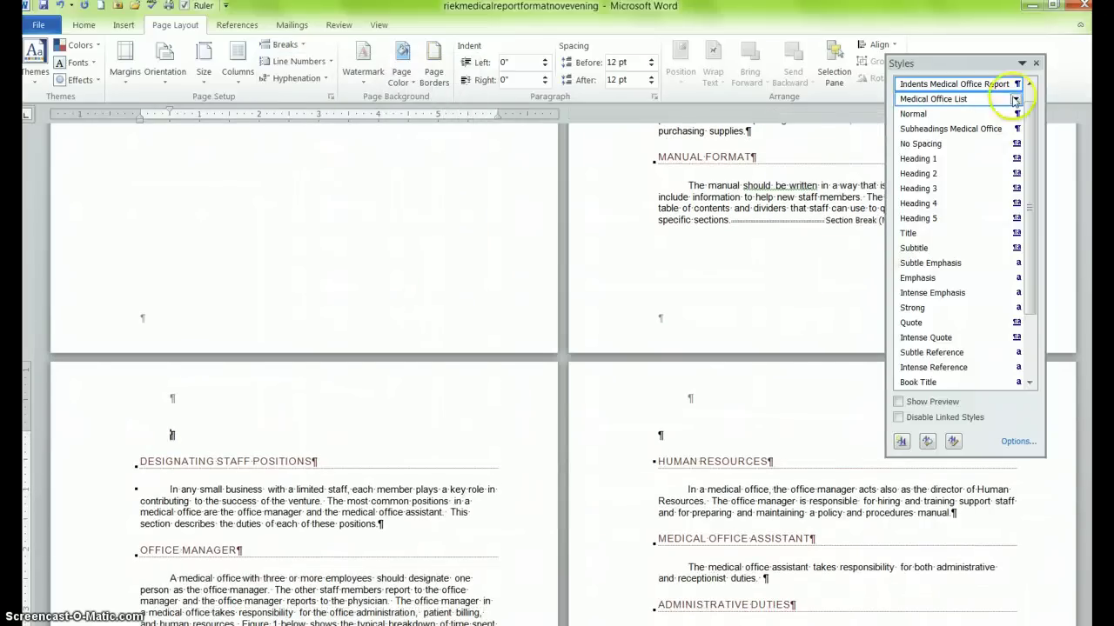
pyautogui.click(1035, 62)
pyautogui.scroll(3, 822, 264)
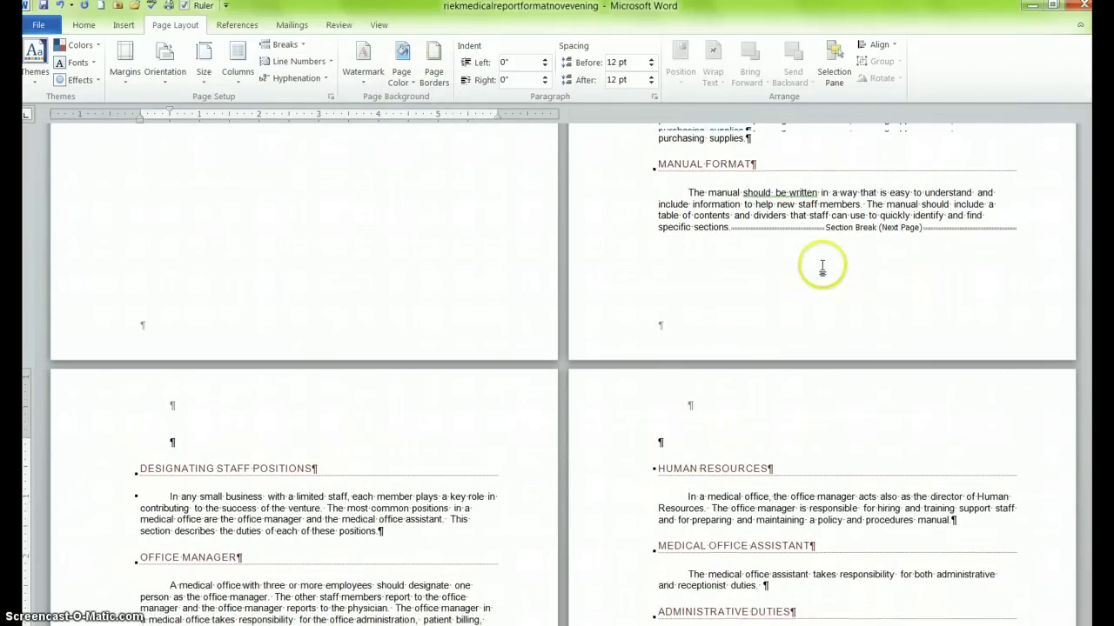
pyautogui.scroll(15, 824, 262)
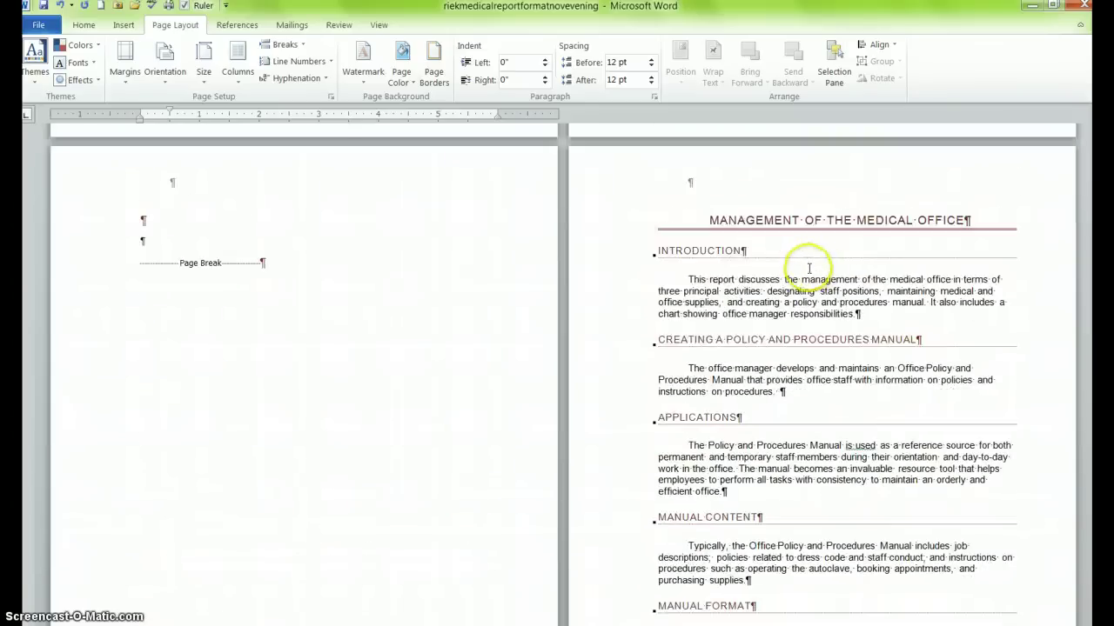
pyautogui.scroll(10, 804, 262)
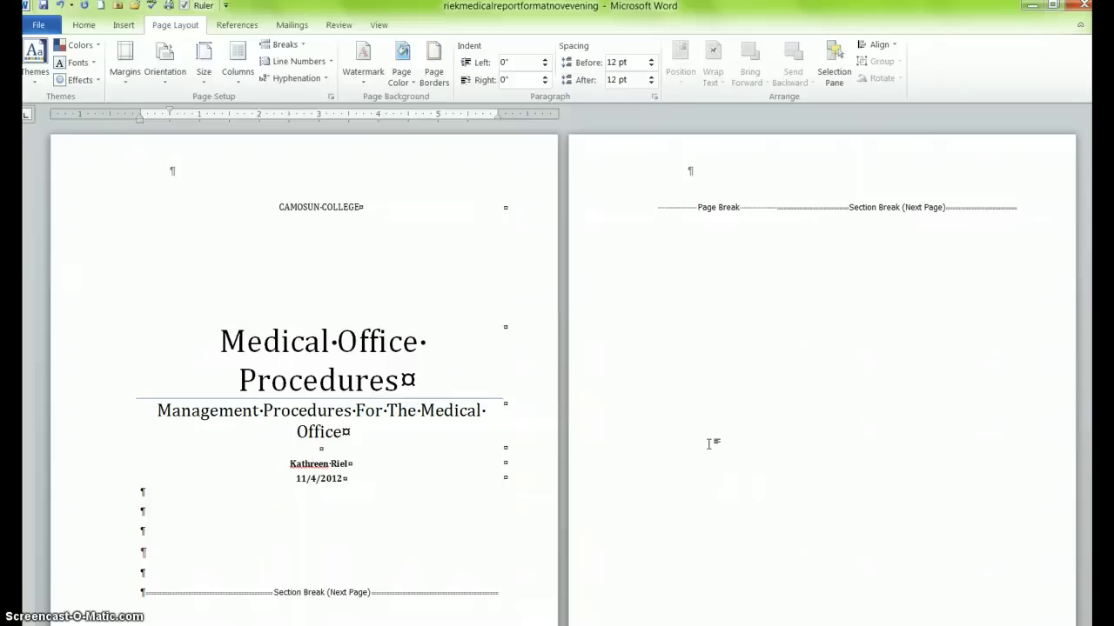
pyautogui.click(709, 445)
pyautogui.press('alt')
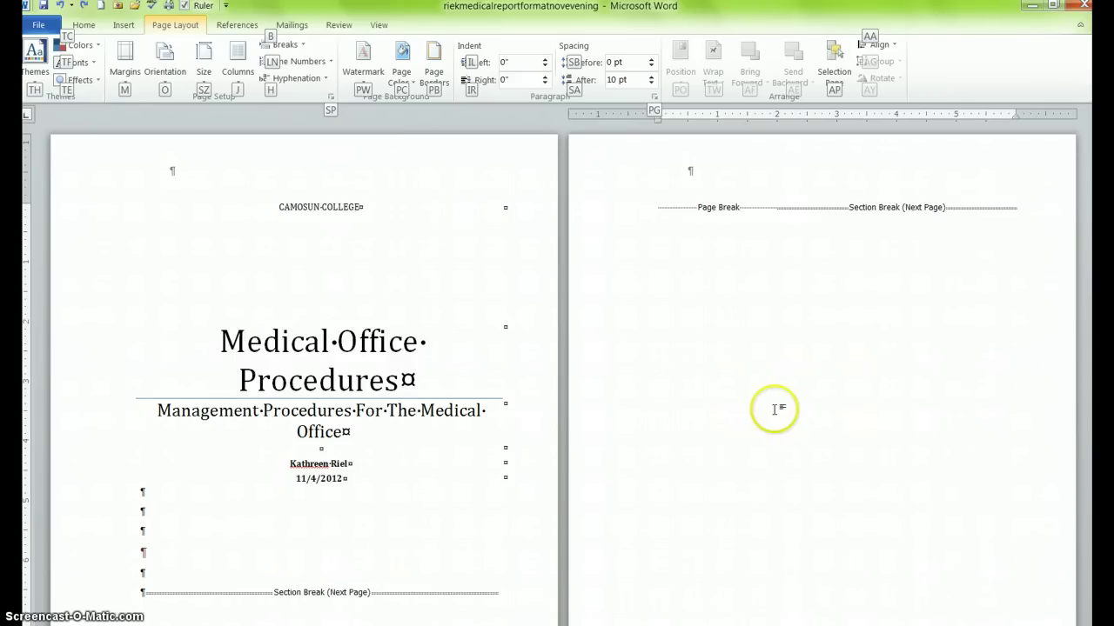
pyautogui.click(774, 411)
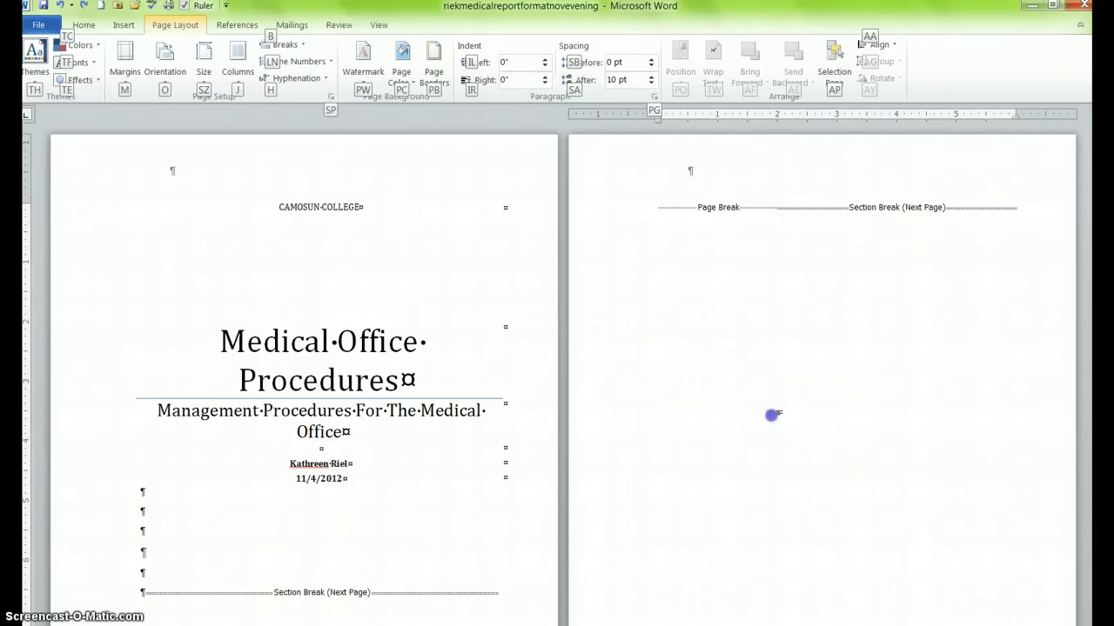
pyautogui.scroll(-4, 775, 426)
pyautogui.scroll(-4, 775, 451)
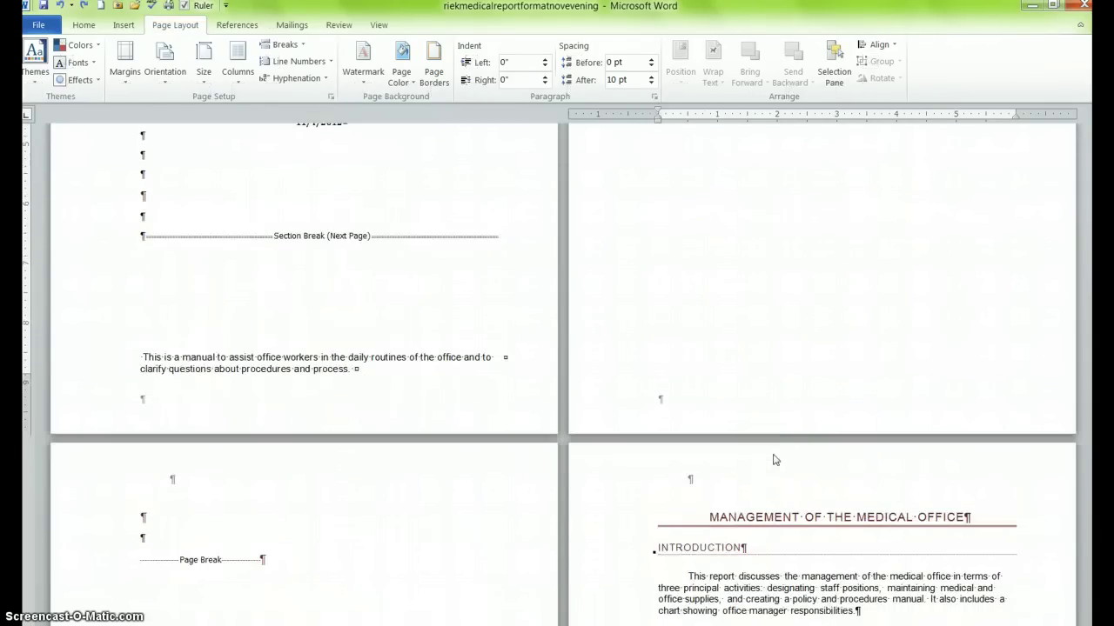
pyautogui.scroll(8, 774, 452)
pyautogui.click(771, 443)
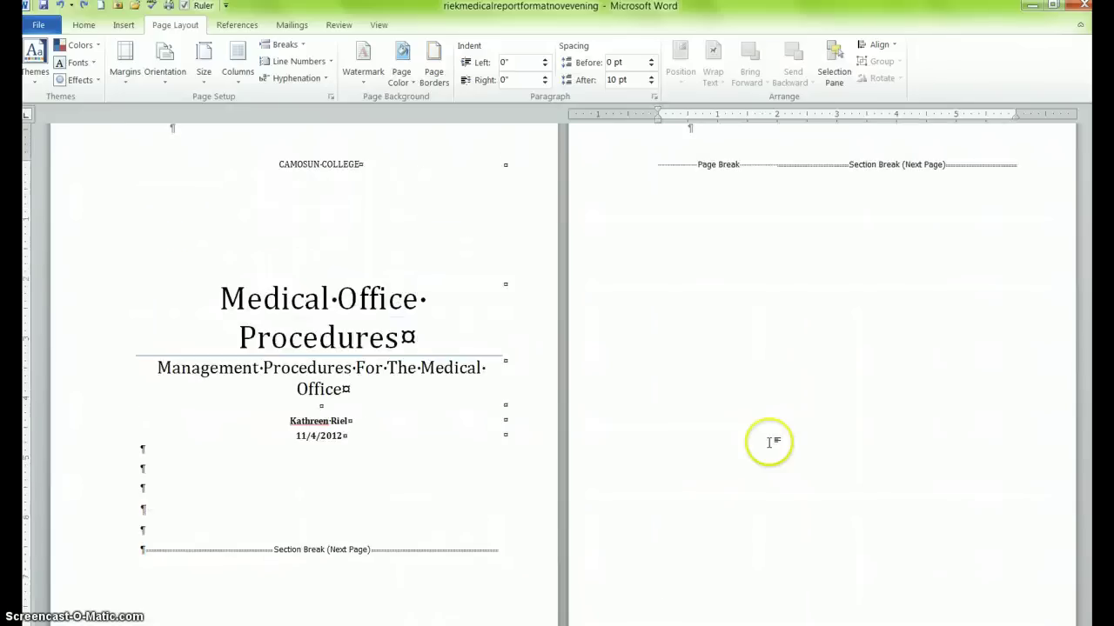
# Delete the page break on the second page, keeping only its Next Page section break
pyautogui.click(83, 24)
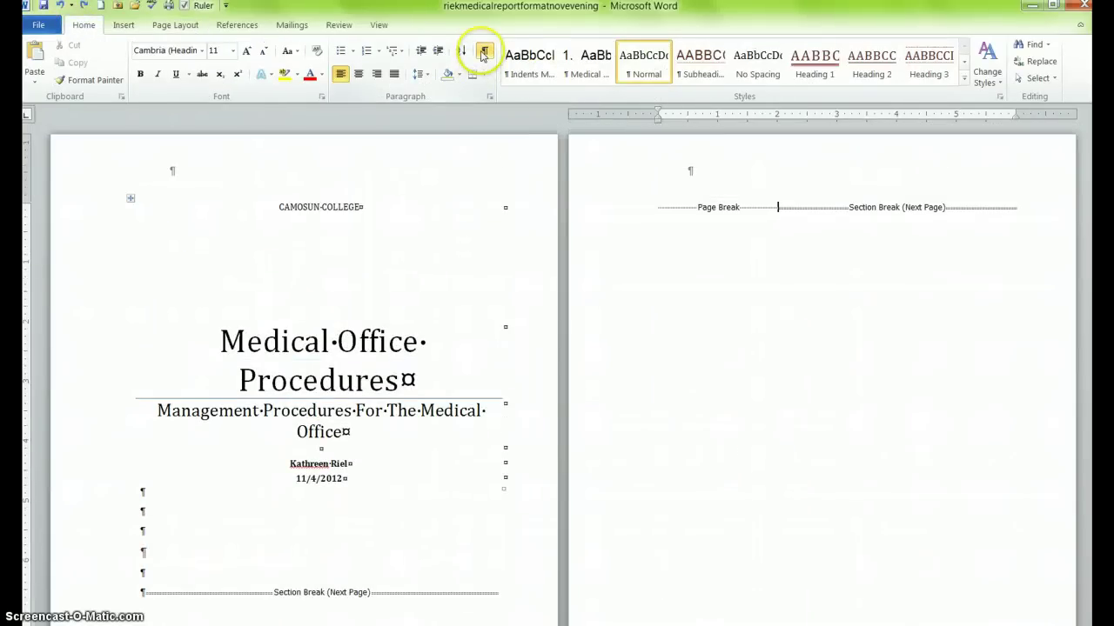
pyautogui.click(778, 207)
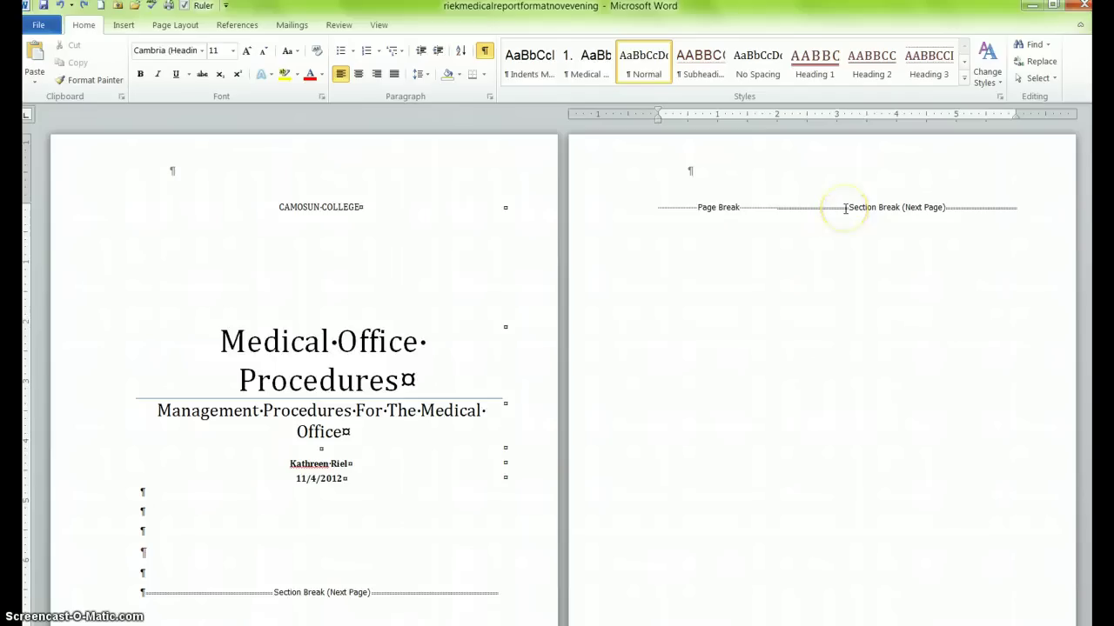
pyautogui.press('BackSpace')
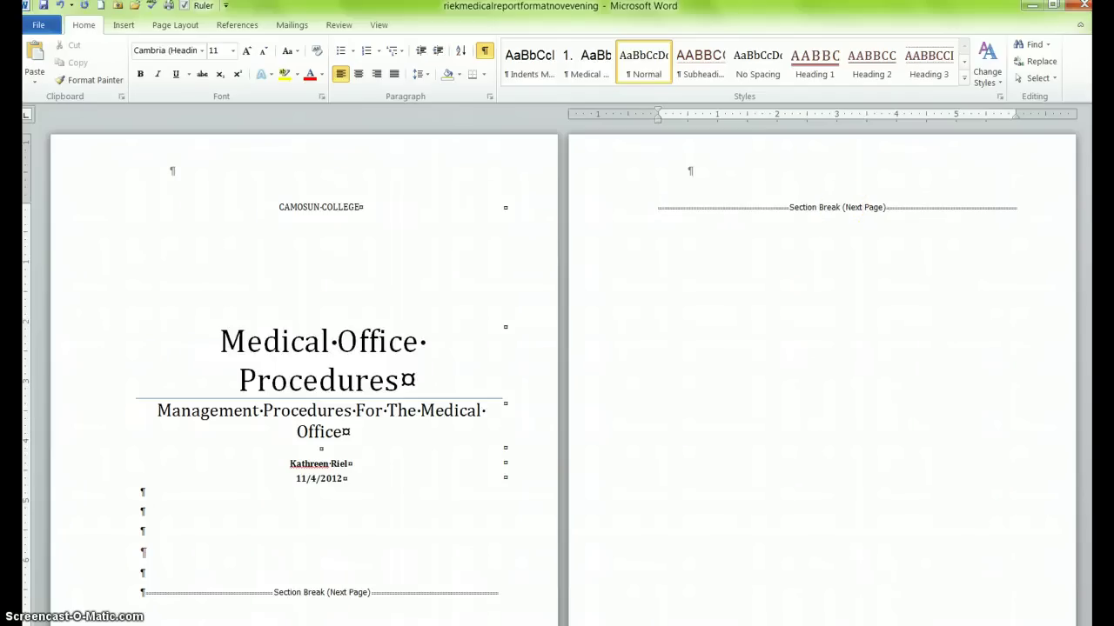
pyautogui.click(863, 213)
# Delete the page break on the third page and the surplus empty paragraphs above the Management of the Medical Office heading
pyautogui.scroll(-1, 858, 234)
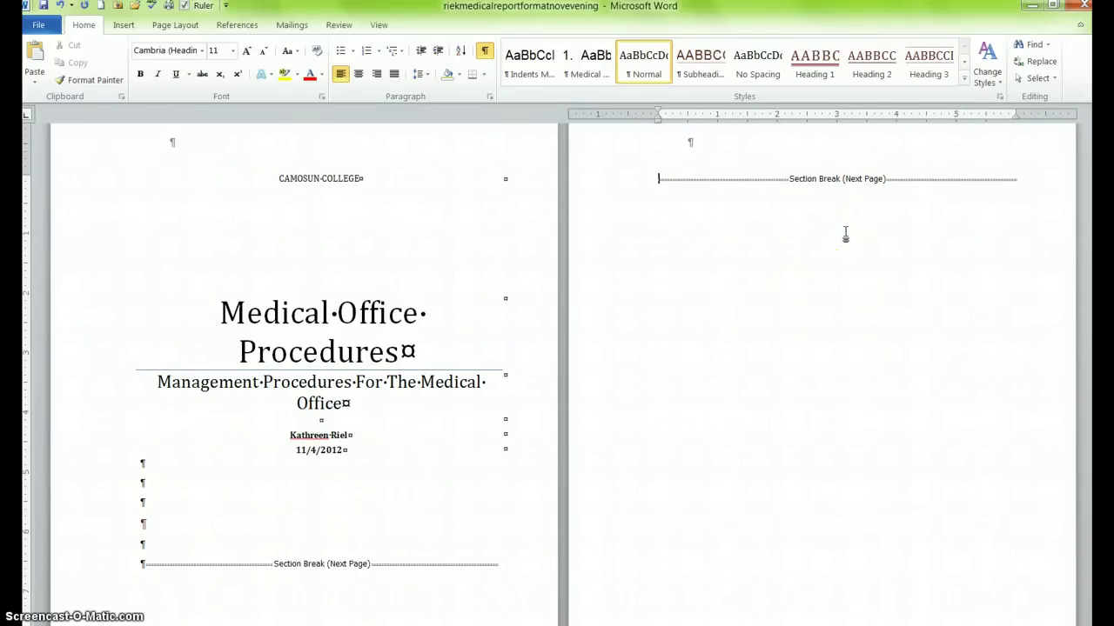
pyautogui.scroll(-10, 845, 235)
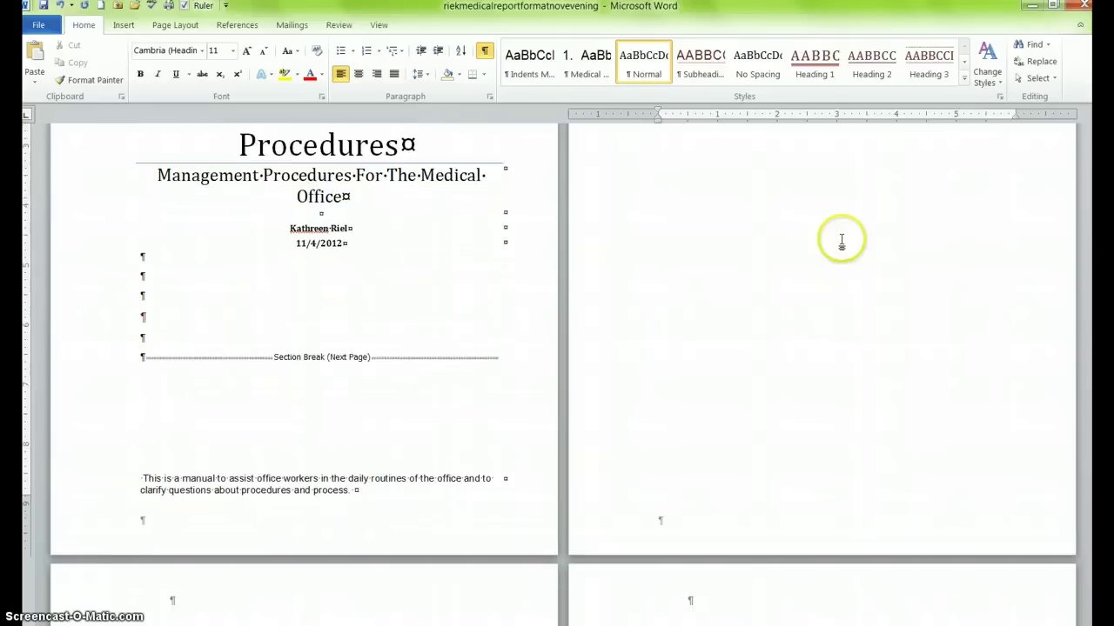
pyautogui.scroll(-10, 841, 241)
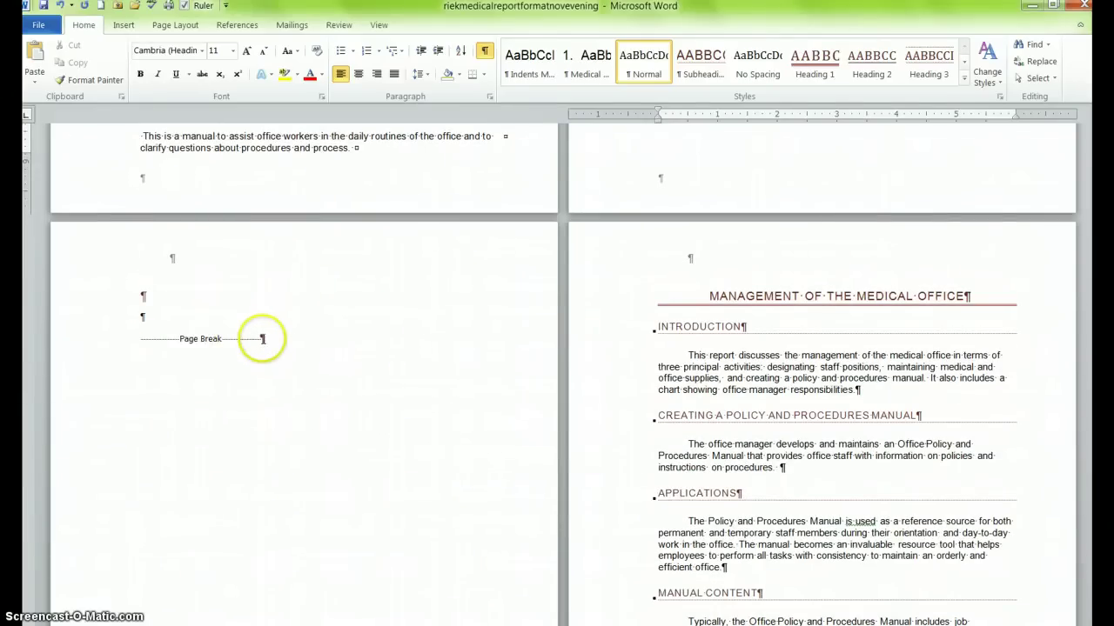
pyautogui.click(260, 339)
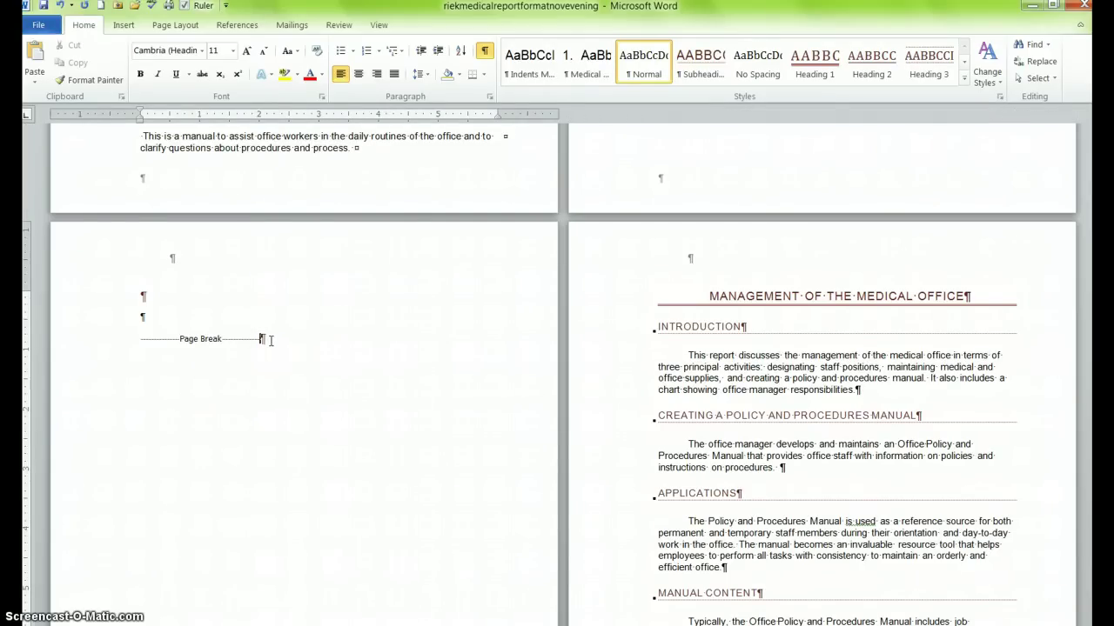
pyautogui.press('BackSpace')
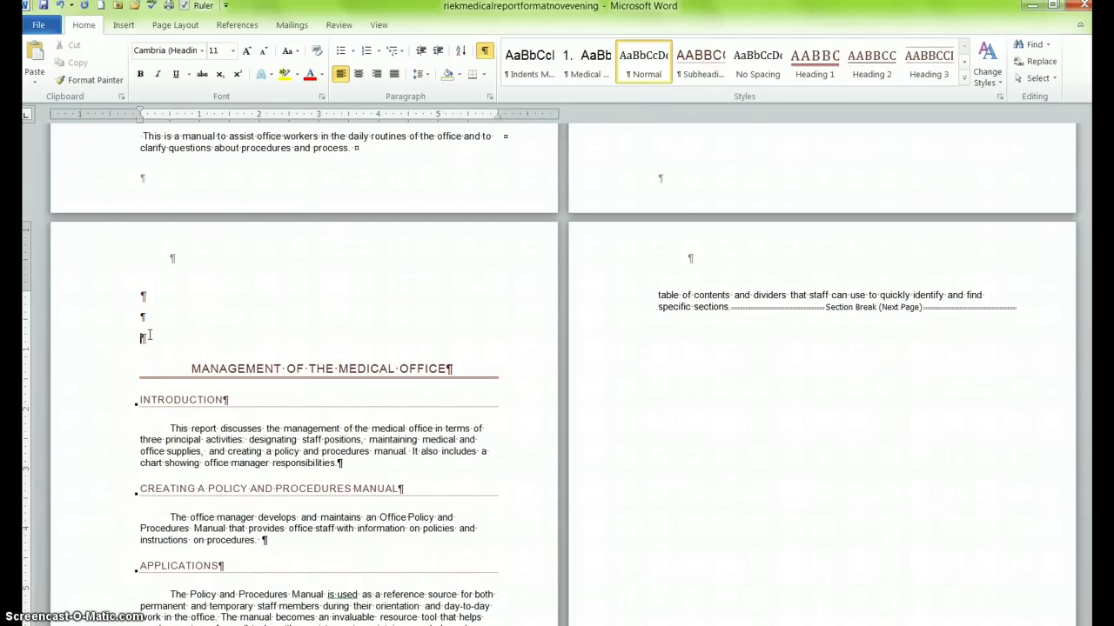
pyautogui.press('BackSpace')
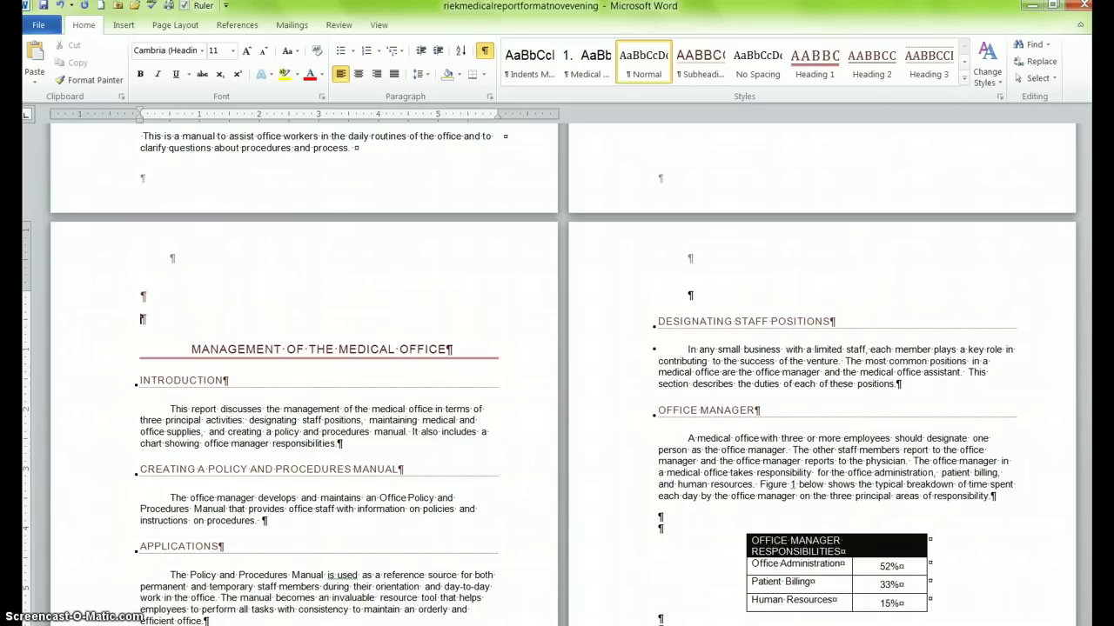
pyautogui.press('BackSpace')
# Try to delete the remaining empty paragraph above the Management of the Medical Office heading
pyautogui.hotkey('ctrl', 'Home')
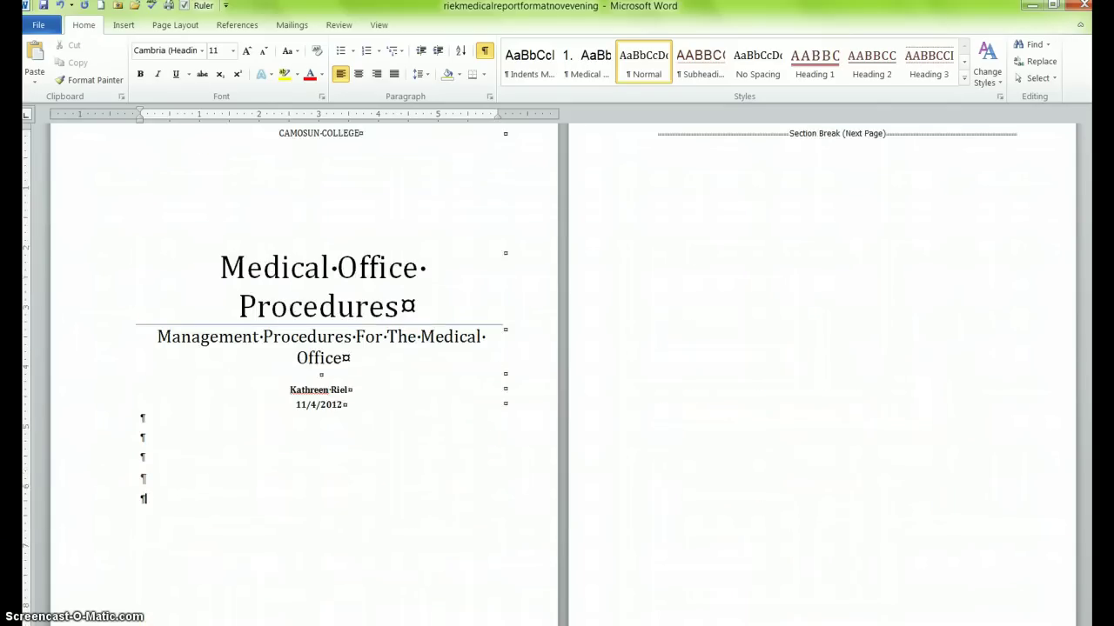
pyautogui.scroll(-10, 137, 427)
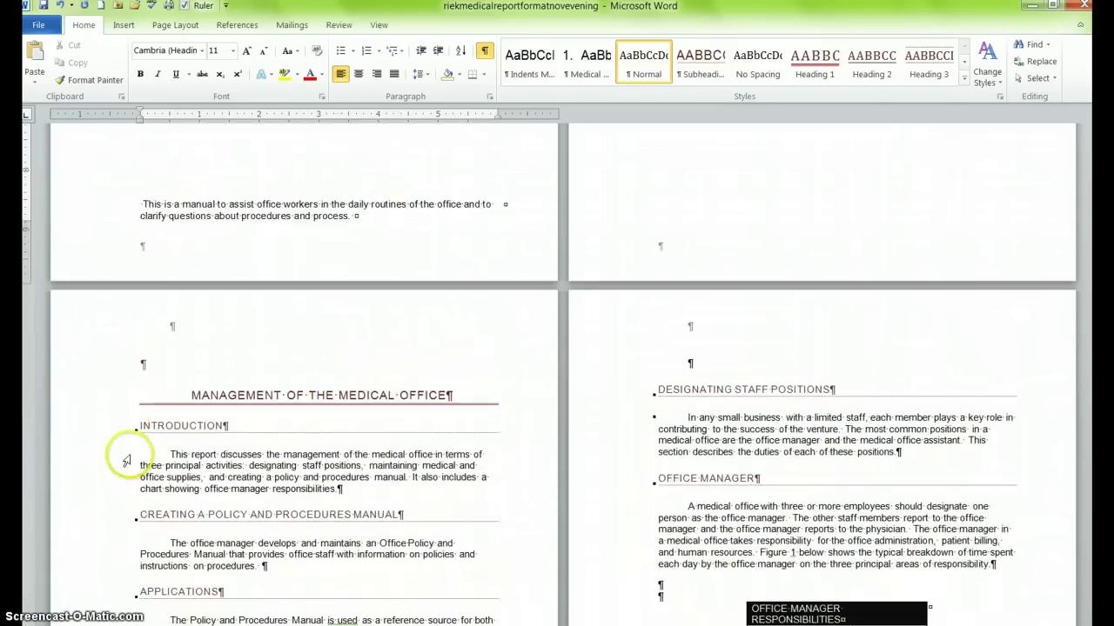
pyautogui.click(144, 364)
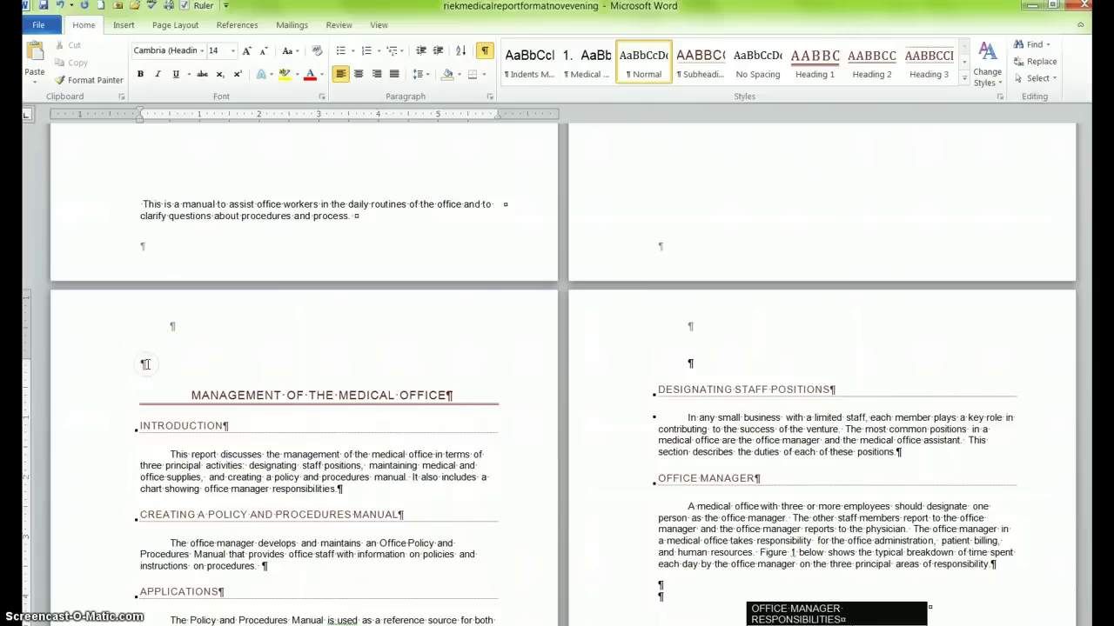
pyautogui.press('BackSpace')
# Look through the report to the Summary and back to the cover page, checking the section breaks and page layout
pyautogui.scroll(-8, 147, 365)
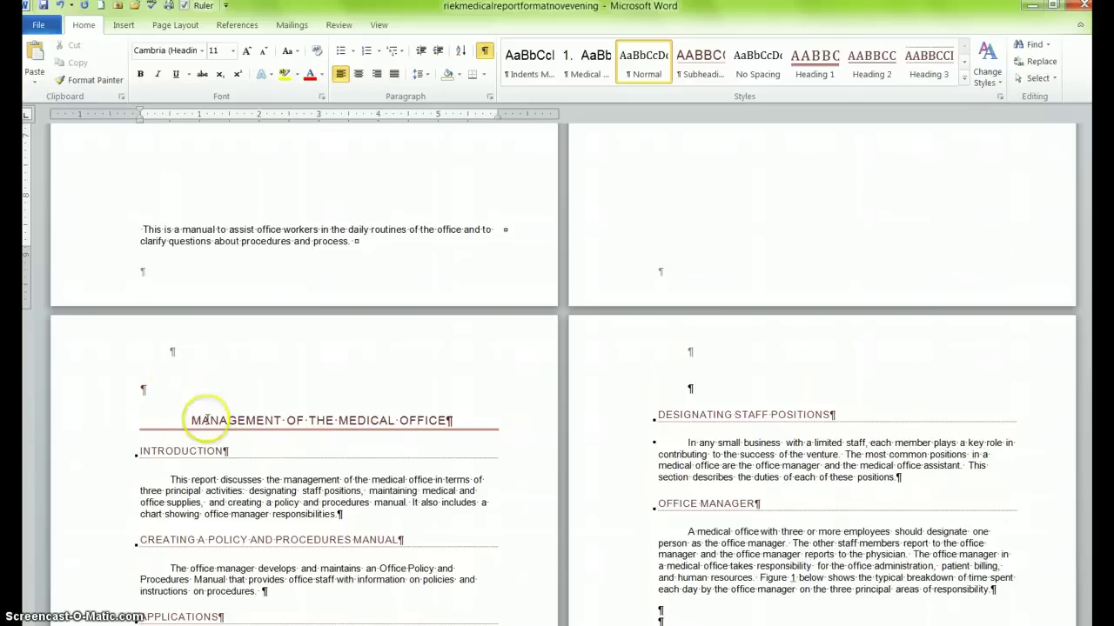
pyautogui.scroll(-9, 206, 420)
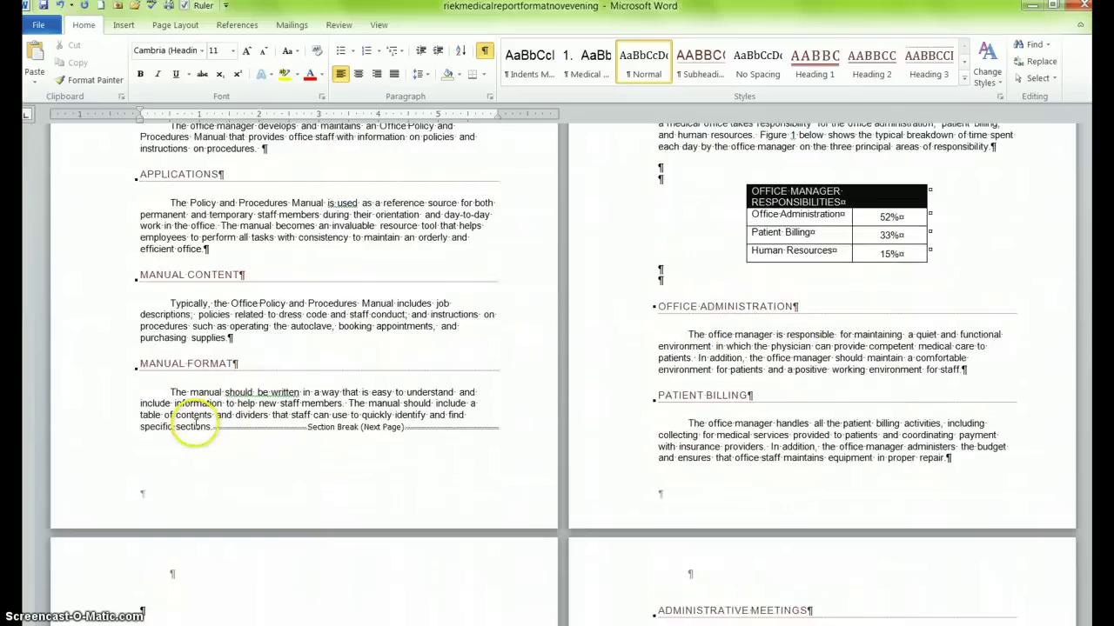
pyautogui.scroll(-10, 195, 426)
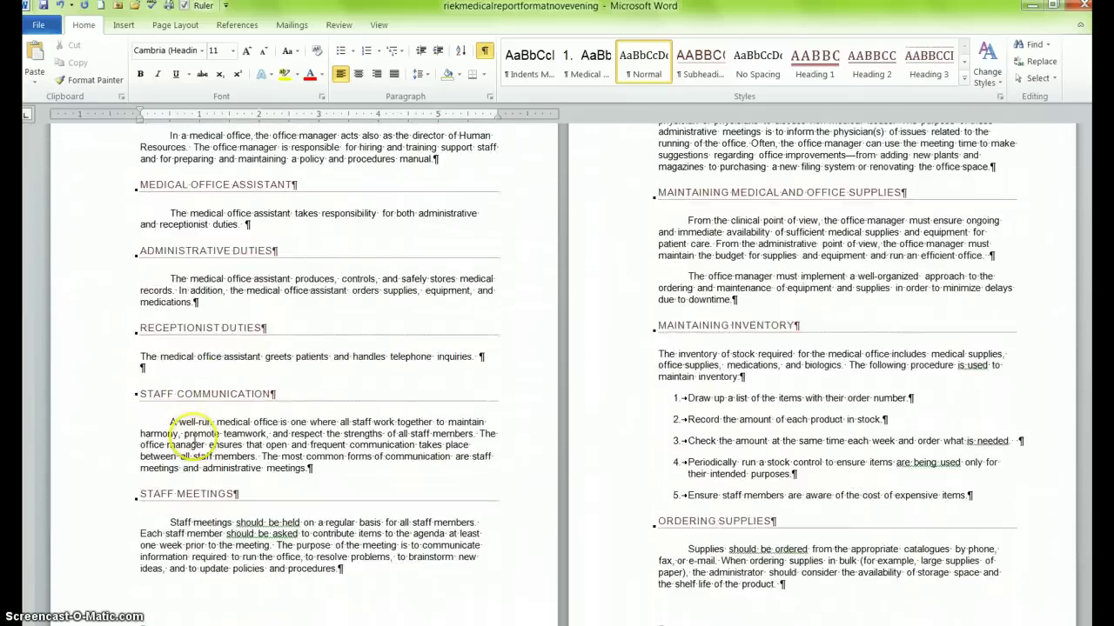
pyautogui.scroll(-9, 190, 432)
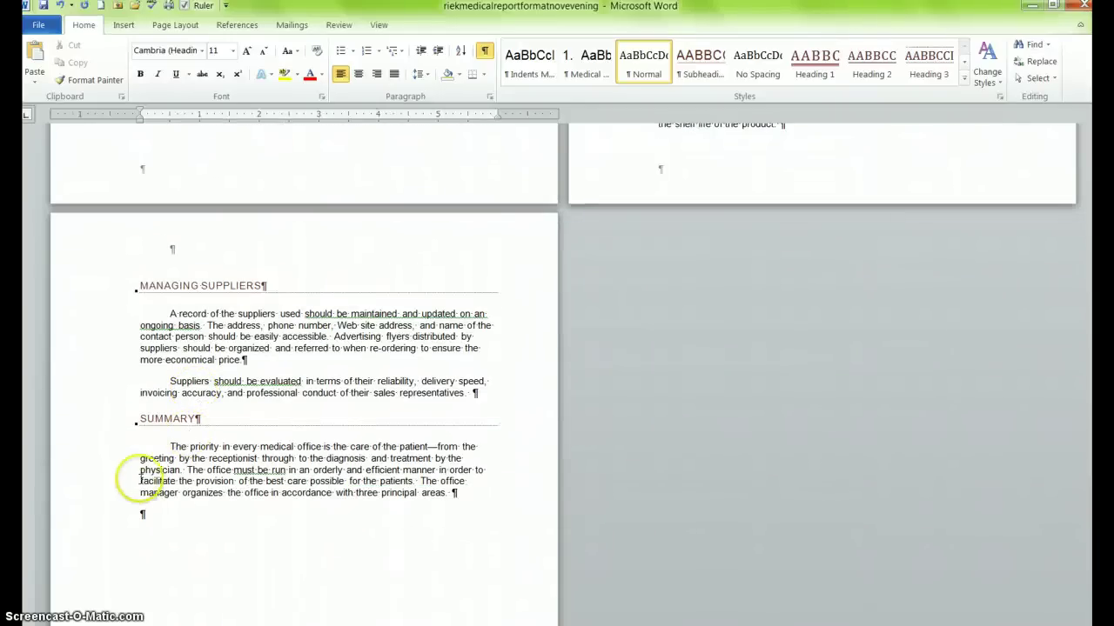
pyautogui.scroll(1, 149, 477)
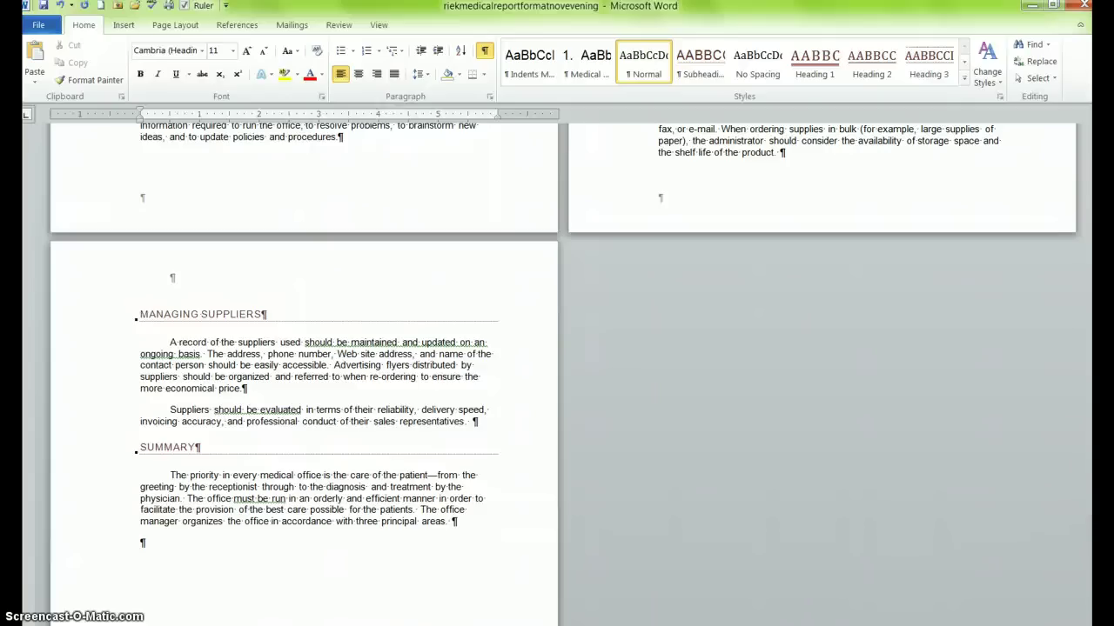
pyautogui.moveTo(1087, 489); pyautogui.dragTo(1087, 198)
pyautogui.scroll(-1, 835, 235)
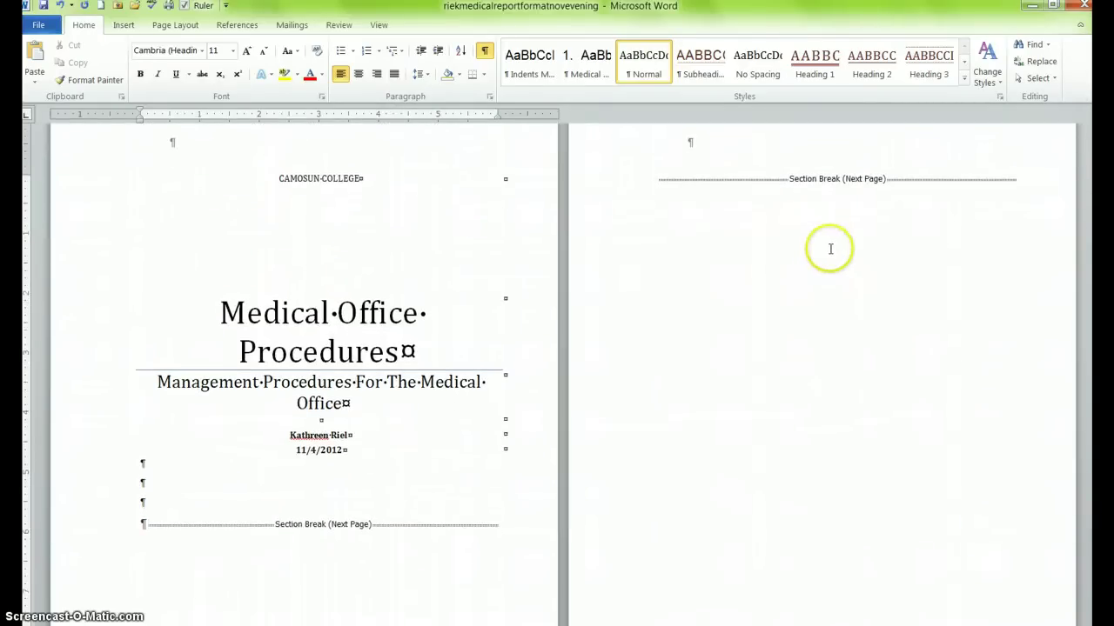
# Open the header on the Designating Staff Positions page for editing
pyautogui.scroll(-10, 833, 251)
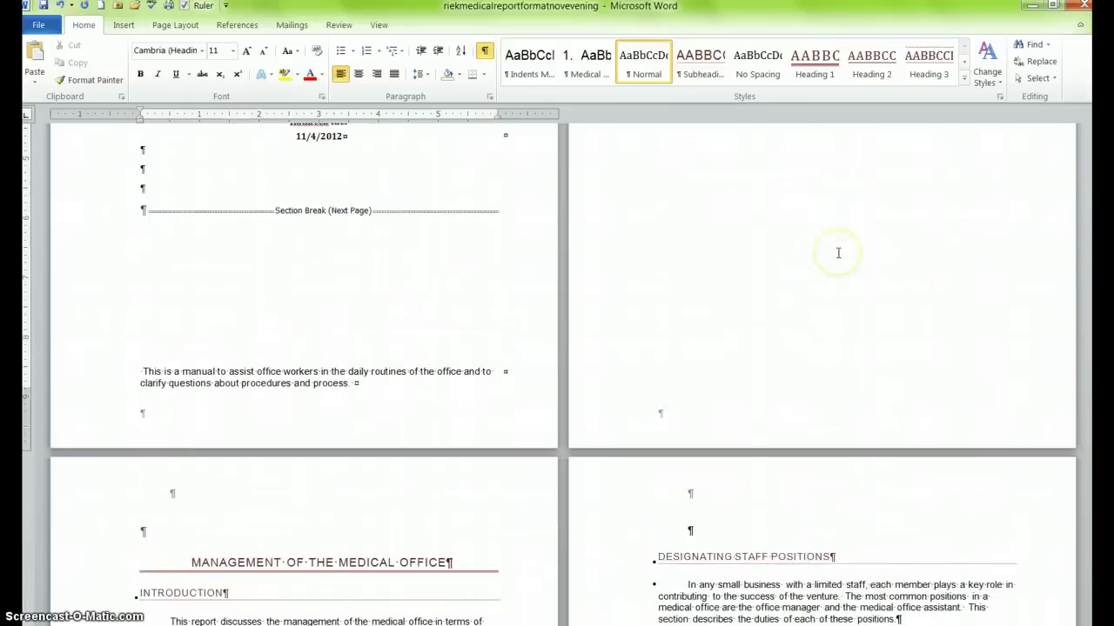
pyautogui.scroll(-5, 837, 252)
pyautogui.click(638, 326)
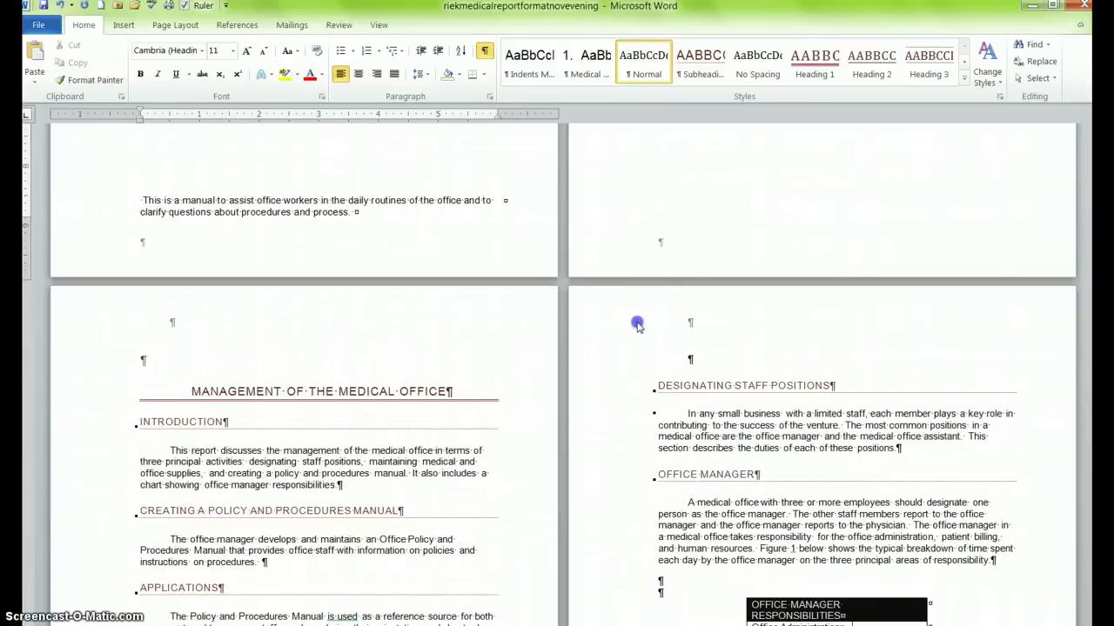
pyautogui.doubleClick(638, 325)
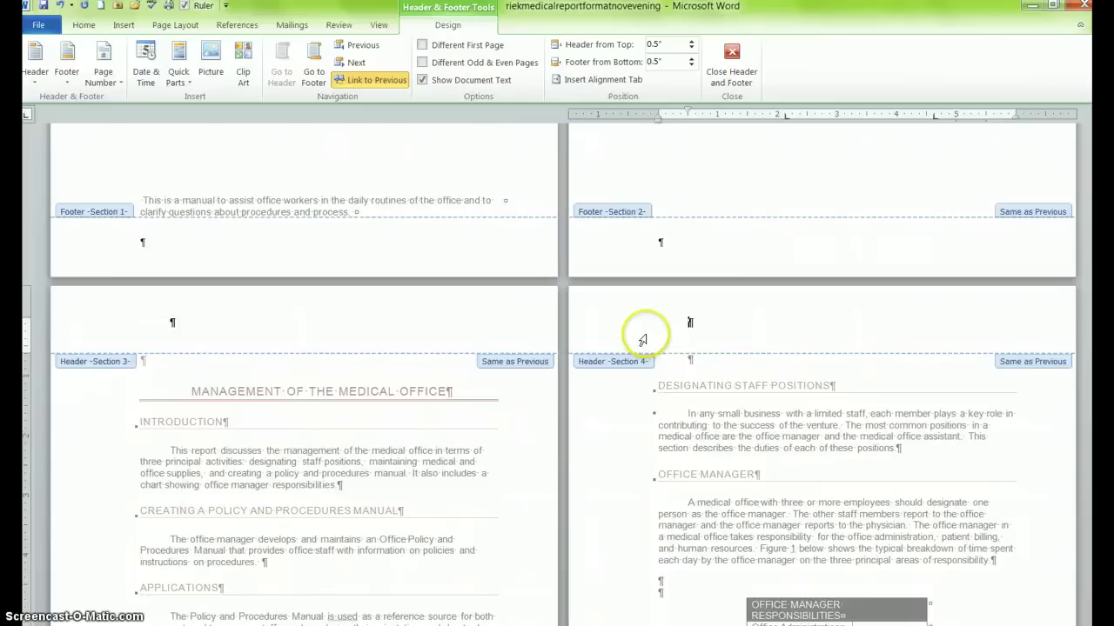